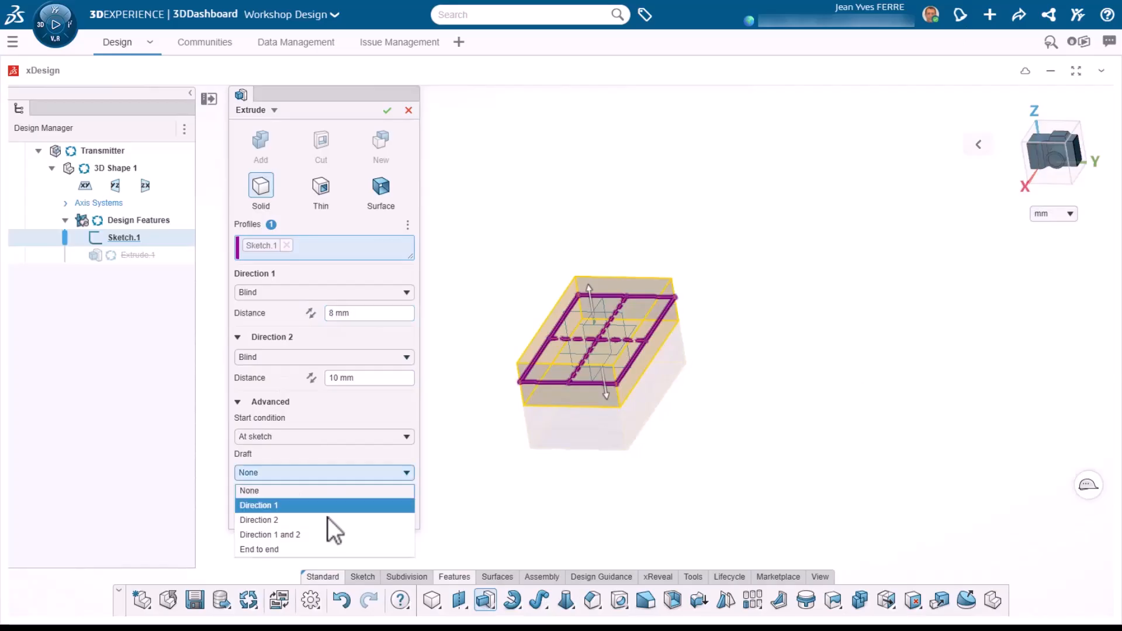
Complete the two-sided rectangle extrusion, 8 mm and 10 mm, with draft applied in both directions.
left_click(368, 473)
left_click(369, 475)
left_click(387, 111)
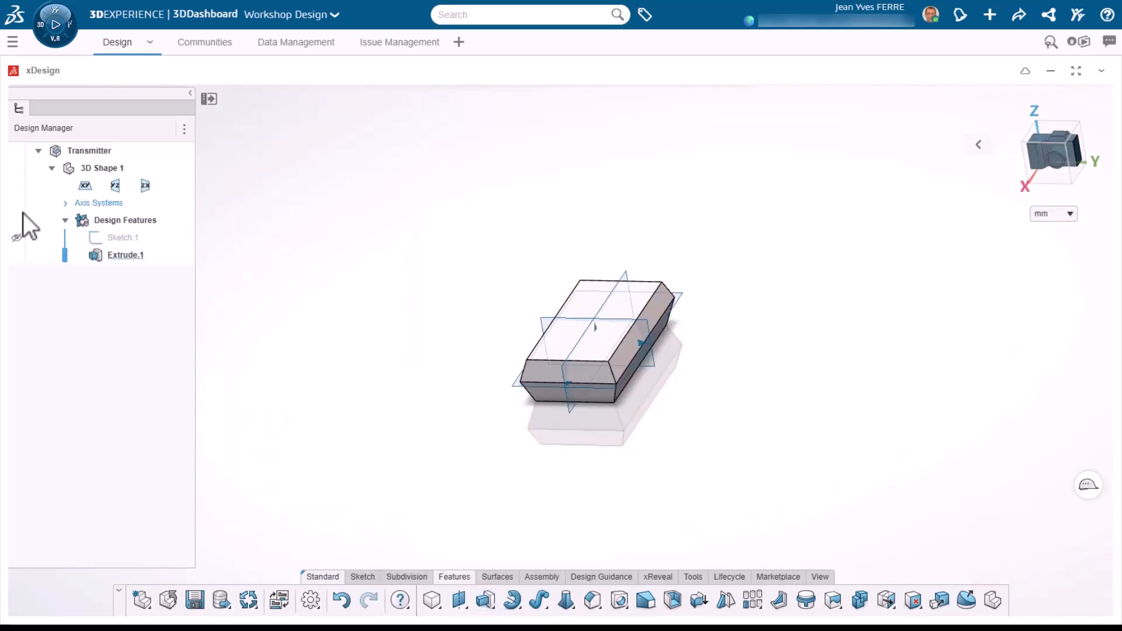
Fillet the upper and lower slanted corner edges of the body with a 6.35 mm radius.
scroll(623, 390, "up", 5)
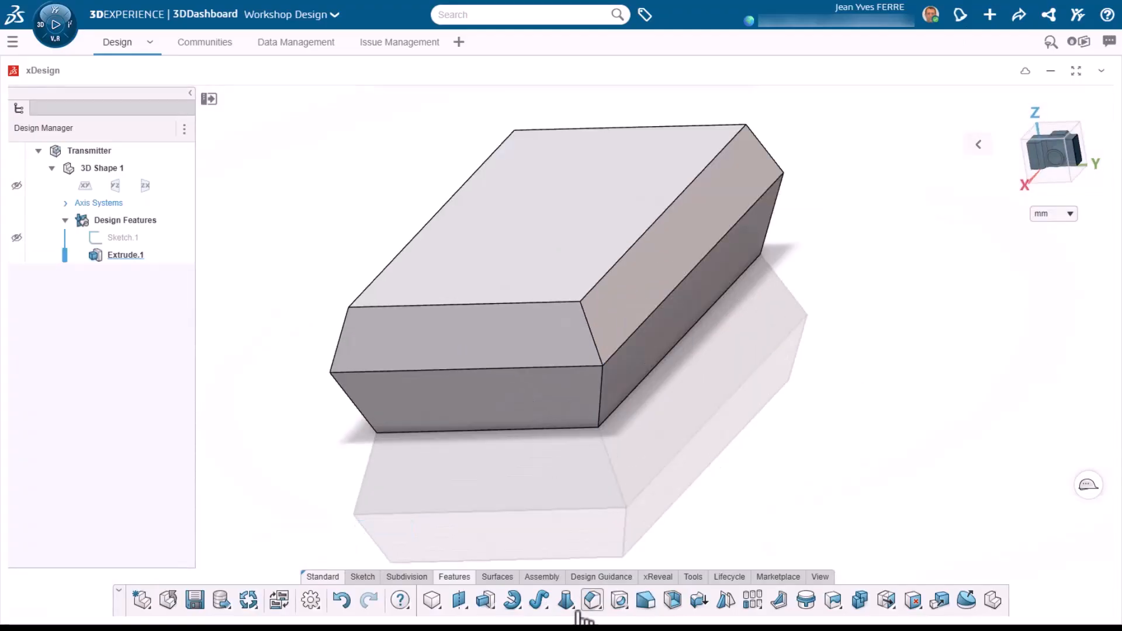
left_click(601, 386)
left_click(643, 361)
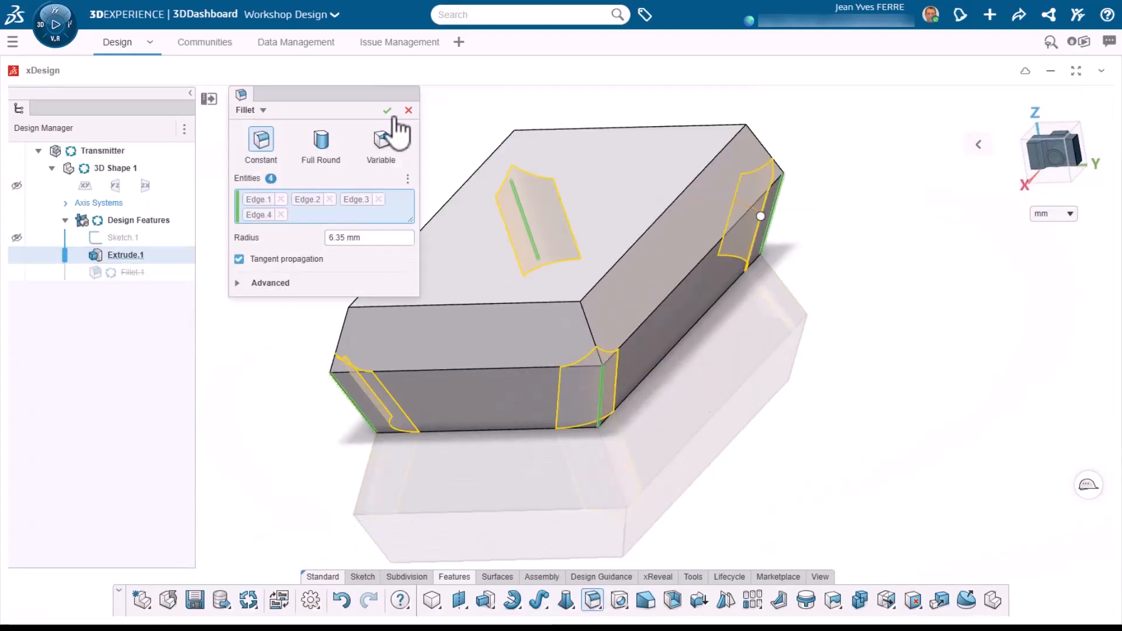
left_click(636, 290)
key("Return")
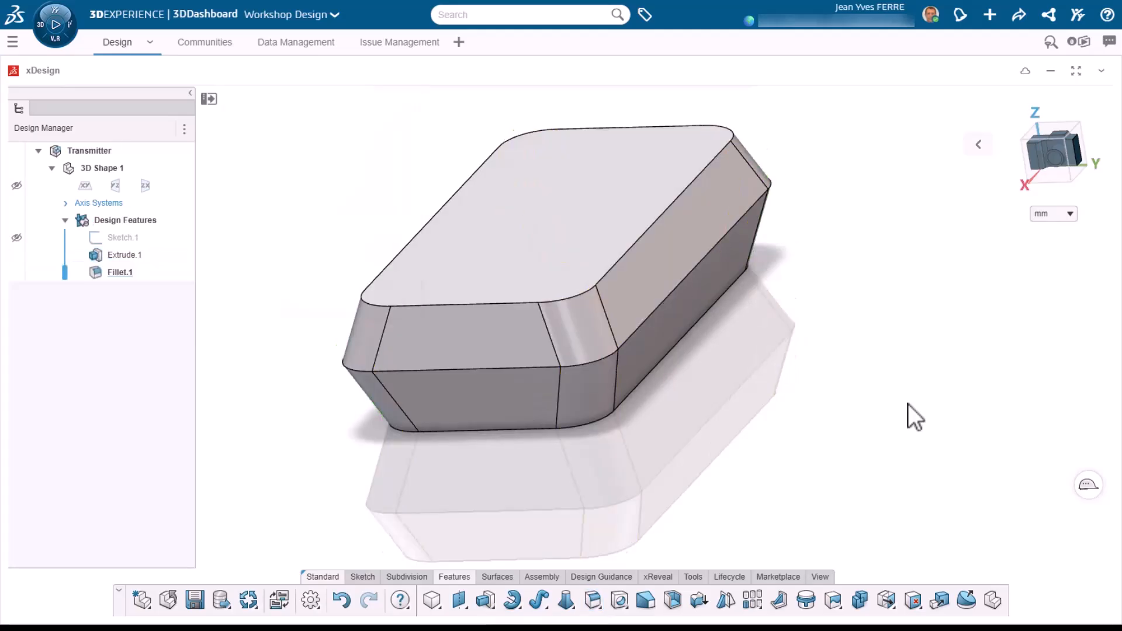
Sketch an arc symmetrically over the body on the YZ plane and join its endpoints with a line.
middle_click_drag(775, 429, 847, 426)
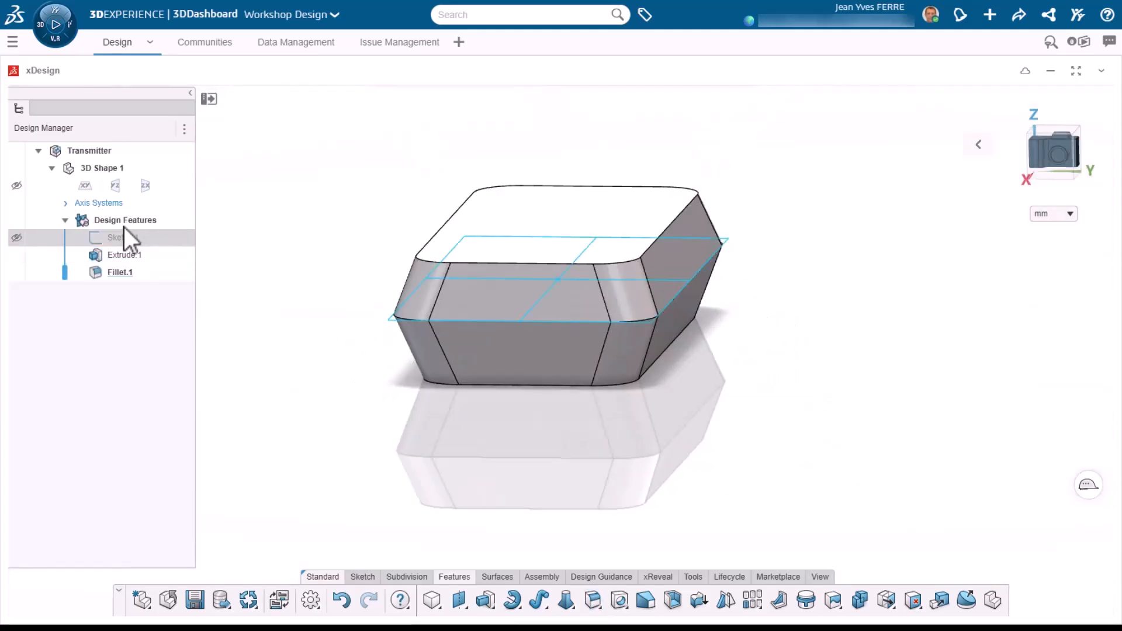
left_click(117, 186)
left_click(151, 129)
left_click(713, 334)
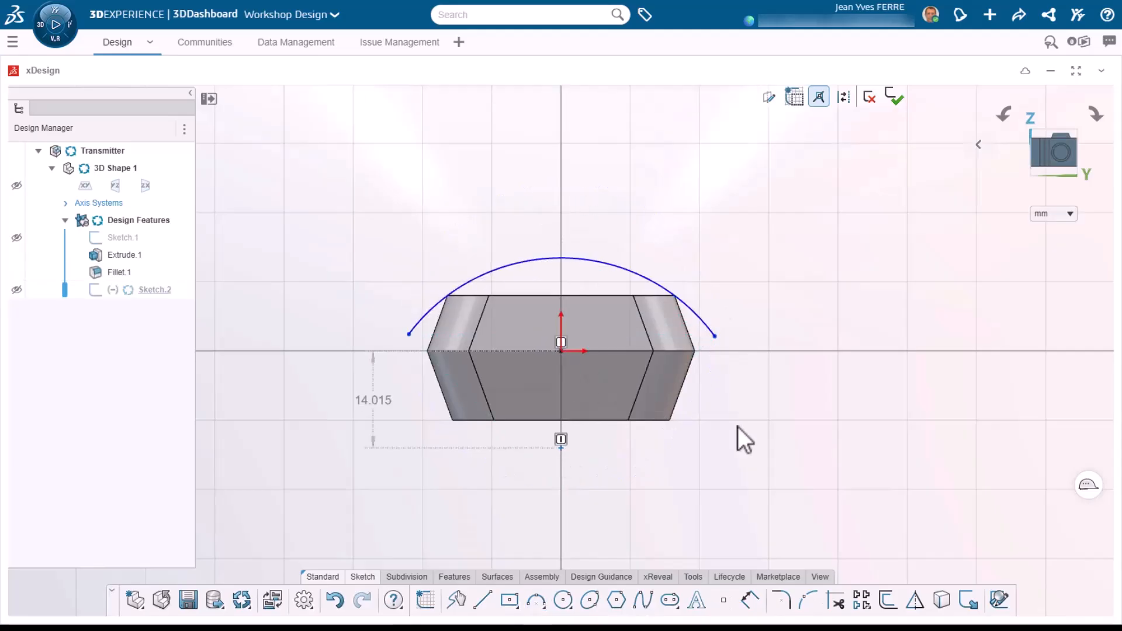
left_click(589, 257)
left_click(409, 329)
left_click(714, 330)
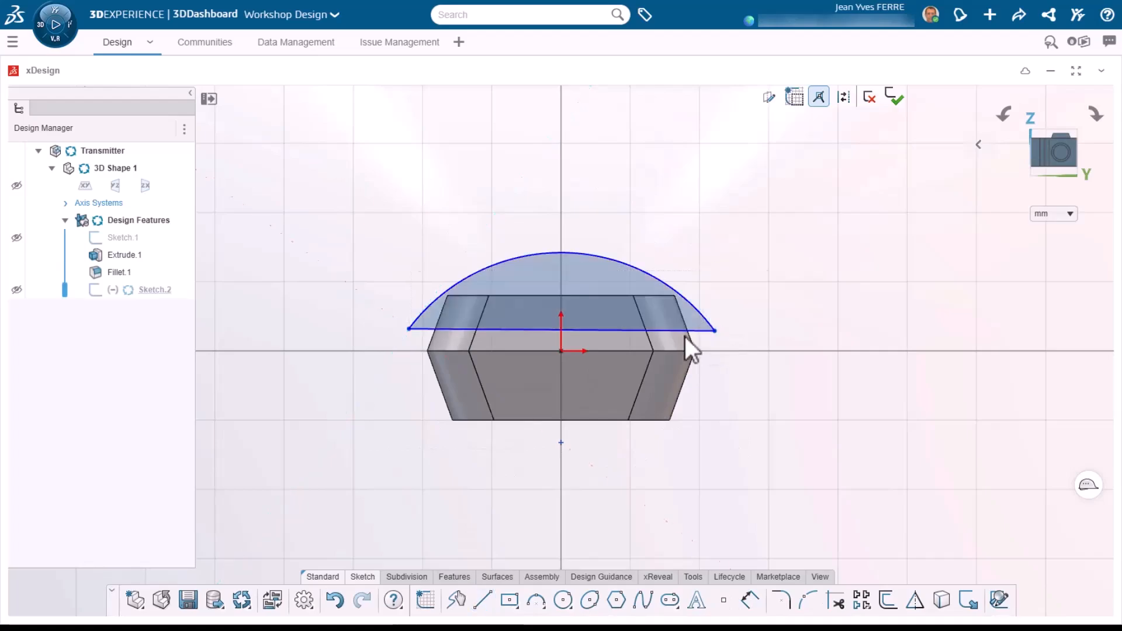
Make the chord line horizontal and reshape the arc to a radius of about 27 mm.
left_click(628, 331)
left_click(664, 279)
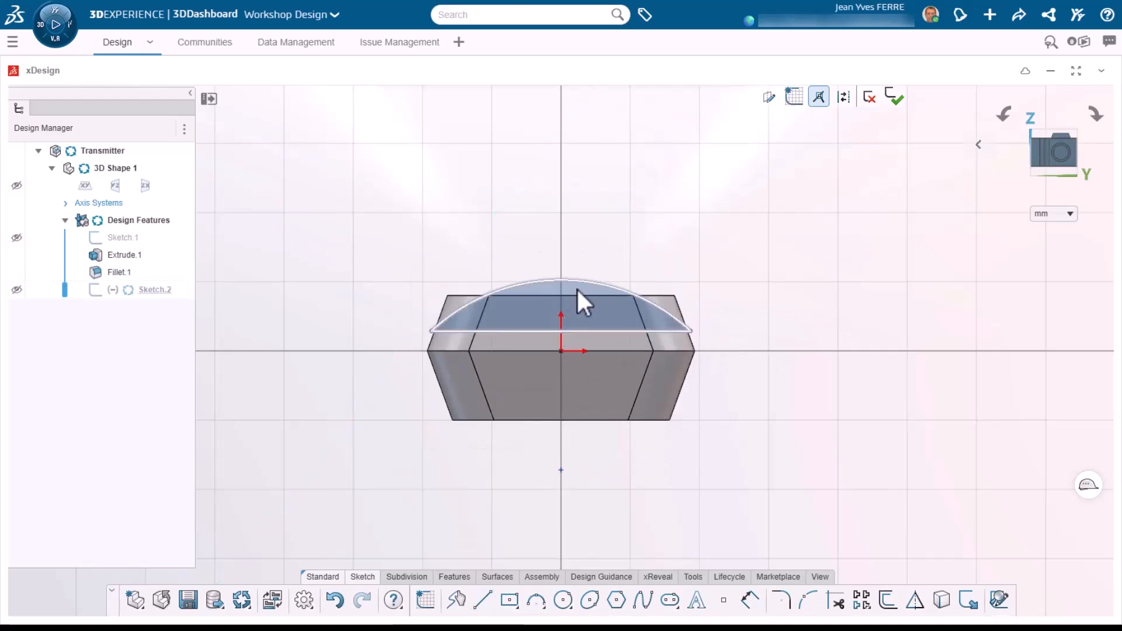
left_click_drag(584, 254, 584, 250)
Dimension the arc's radius, set it to 90 mm, and adjust the arc's position over the body.
left_click(654, 272)
left_click(725, 234)
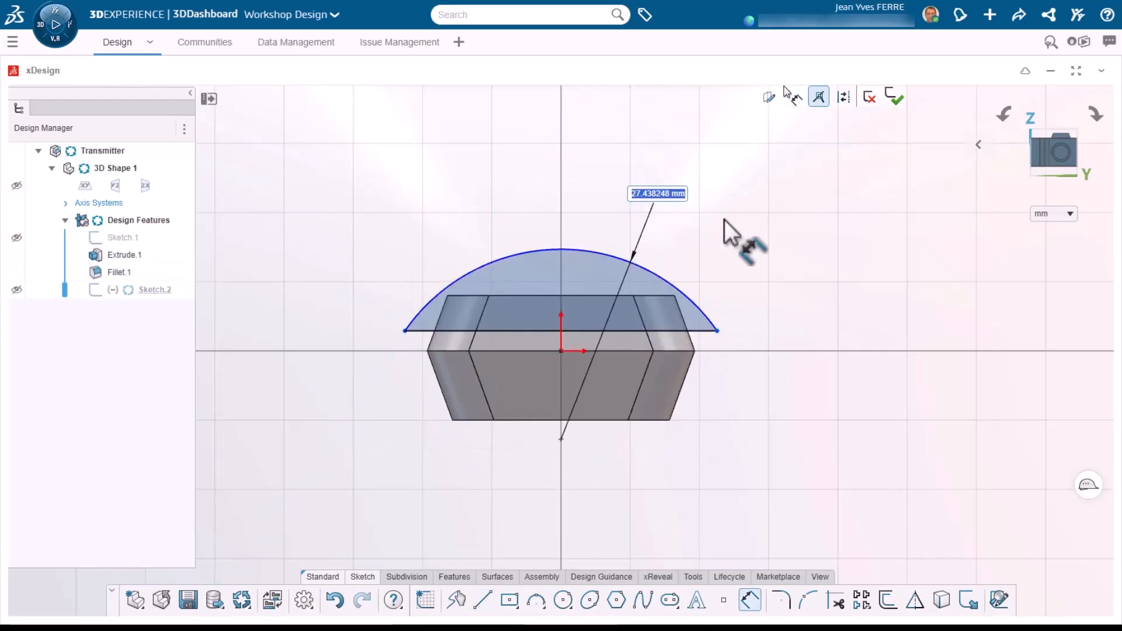
type("60")
key("Return")
left_click_drag(860, 337, 694, 373)
double_click(634, 439)
type("90")
key("Return")
left_click_drag(907, 338, 718, 350)
Dimension the height of the arc's crest above the origin and turn the chord into a construction line.
key("d")
left_click(581, 335)
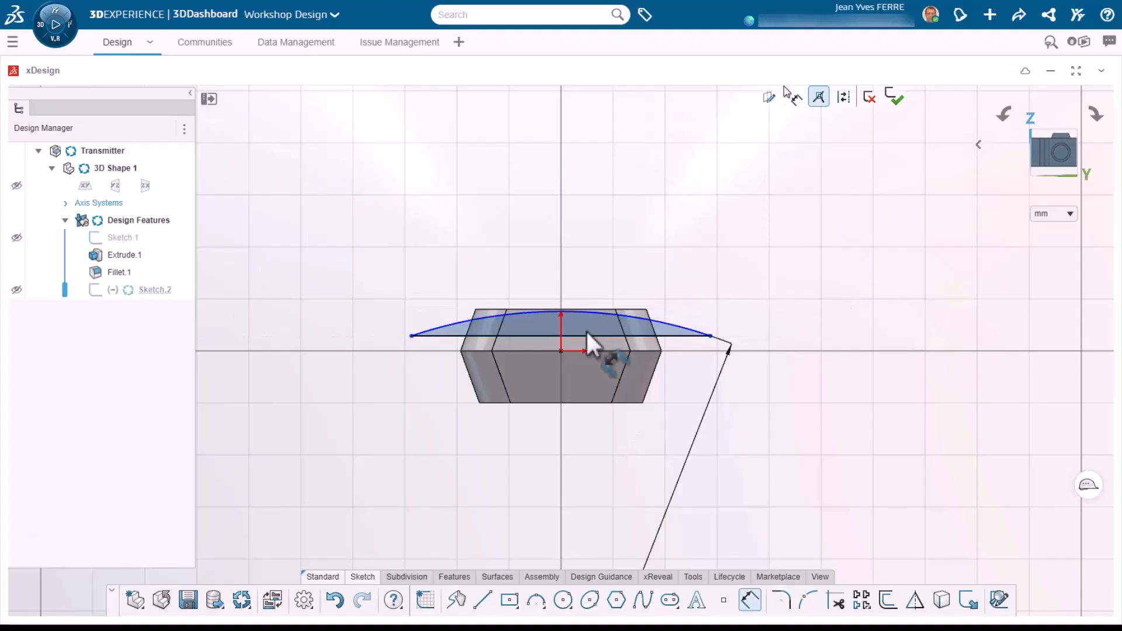
left_click(582, 313)
left_click(779, 315)
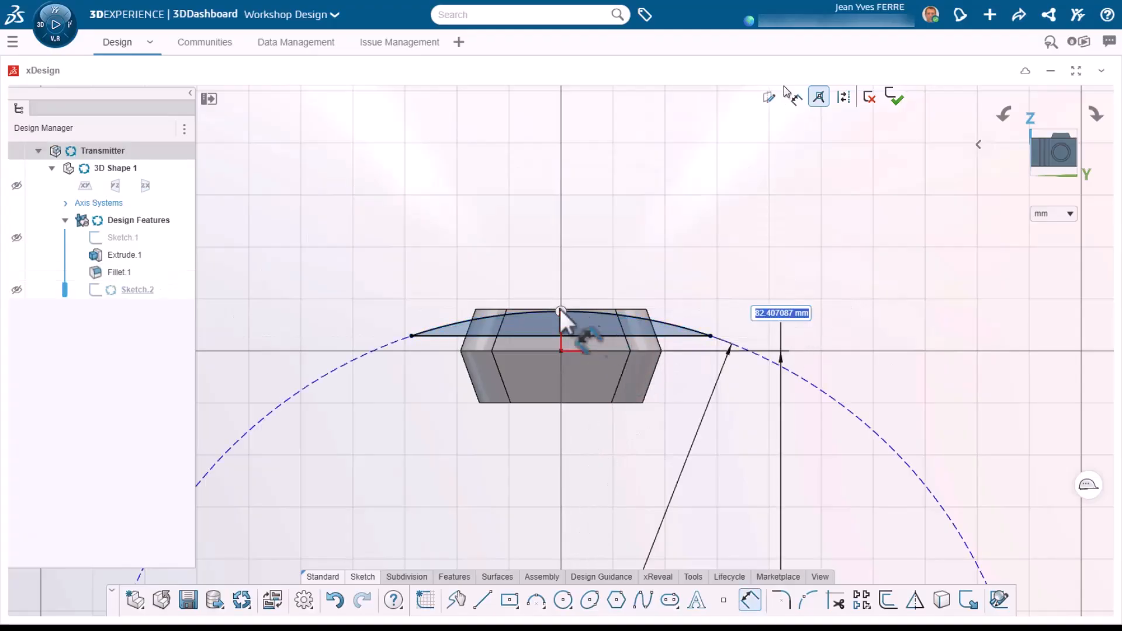
key("Return")
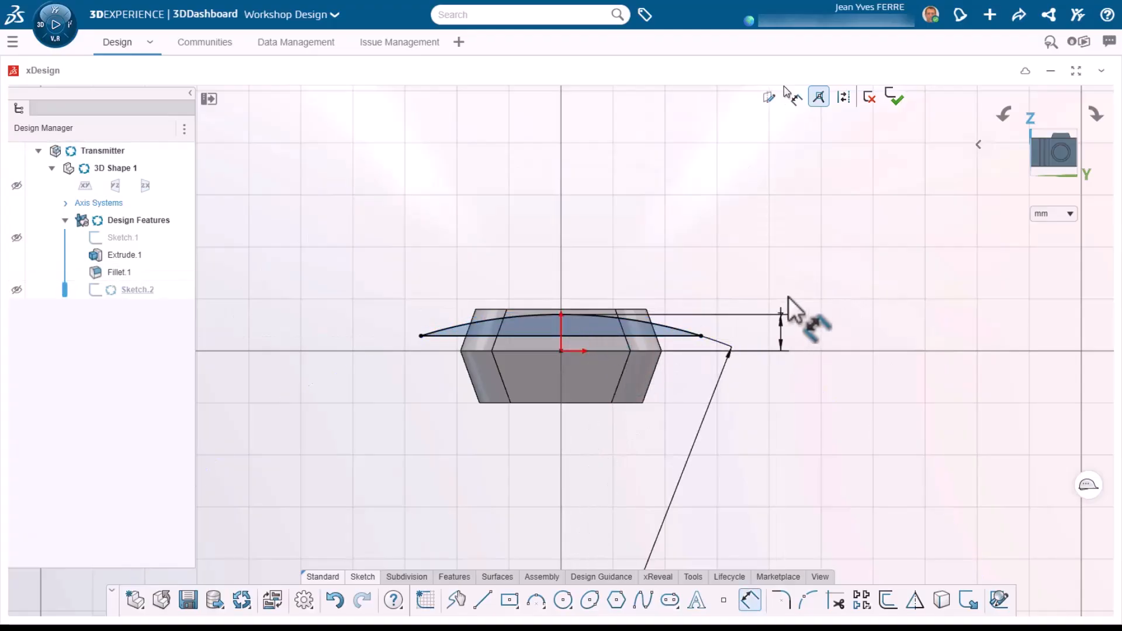
key("Escape")
left_click(693, 336)
left_click(701, 269)
Cut away the body's top above the sketched arc, using a surface Extrude Cut through the body in both directions.
left_click(455, 577)
left_click(493, 605)
left_click(507, 576)
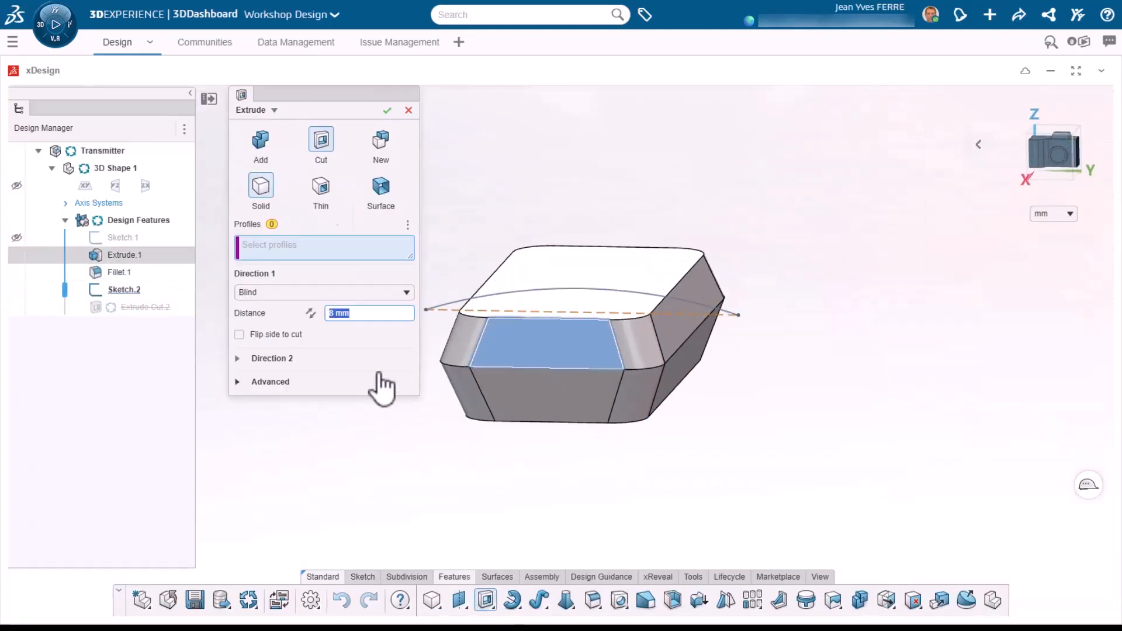
left_click(517, 291)
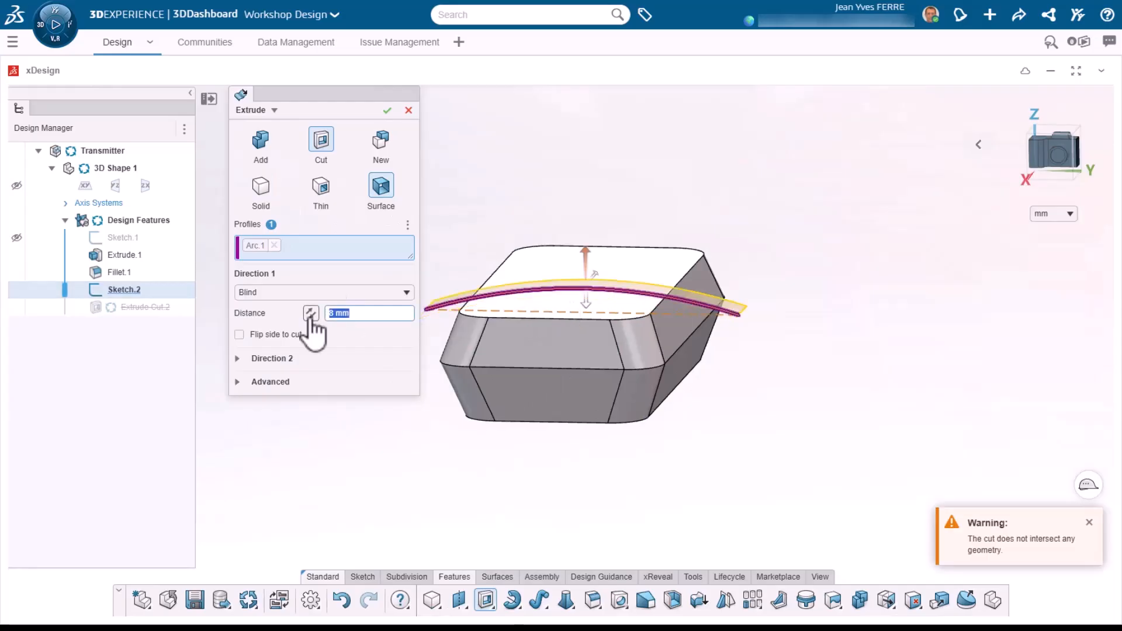
left_click(388, 292)
left_click(328, 336)
left_click(387, 110)
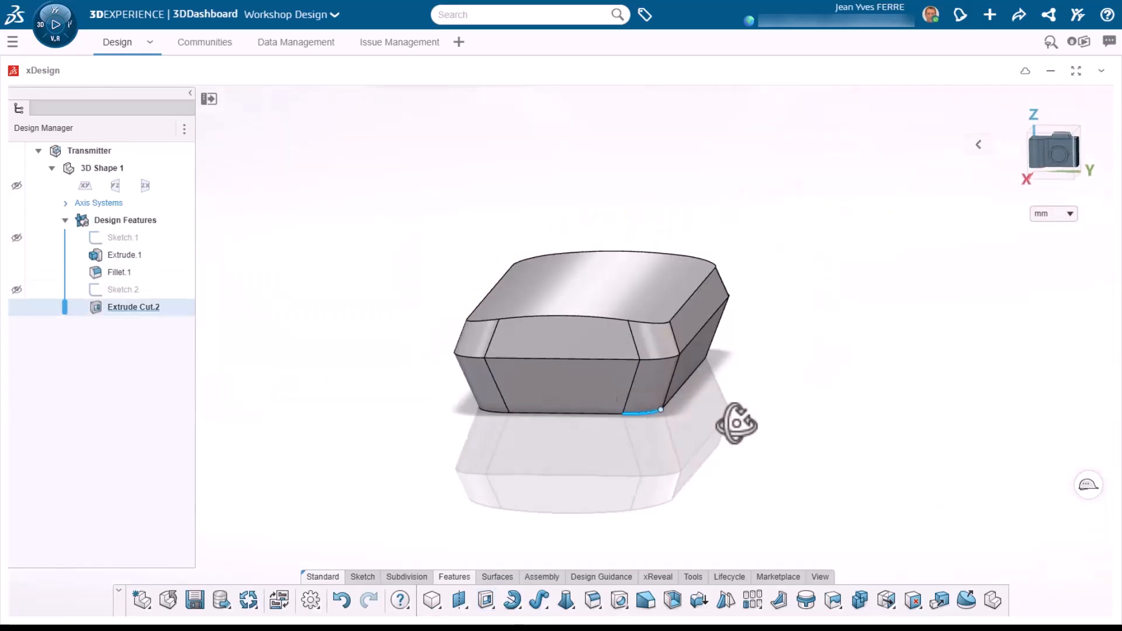
Sketch a shallow arc of about 295 mm radius along the body's length on the ZX plane, with a chord line.
left_click(145, 186)
left_click(177, 147)
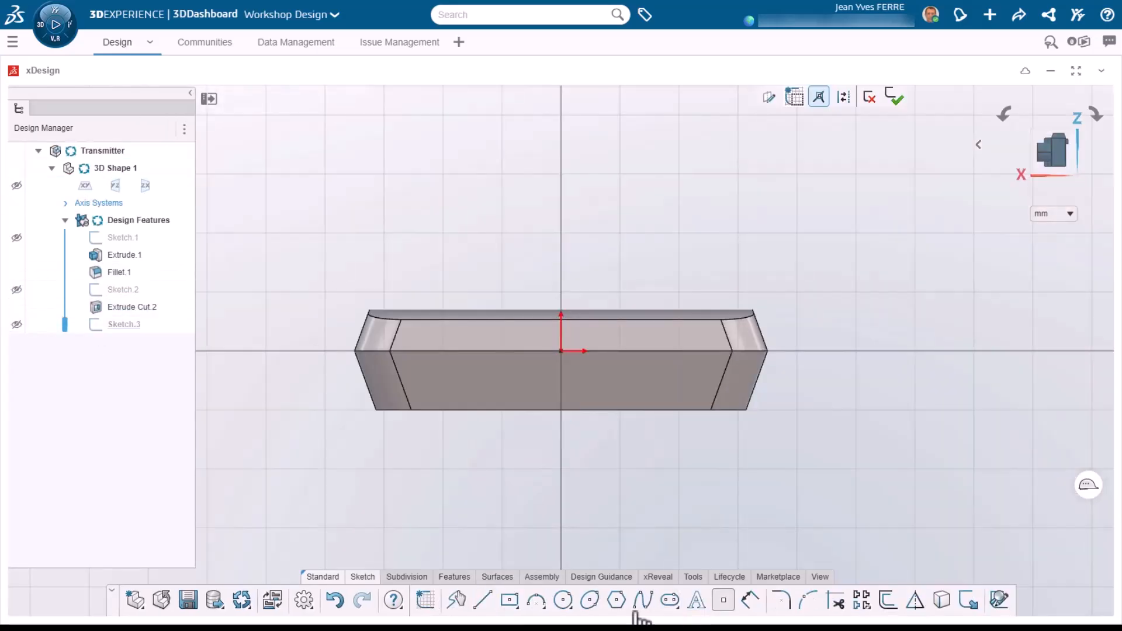
left_click(818, 333)
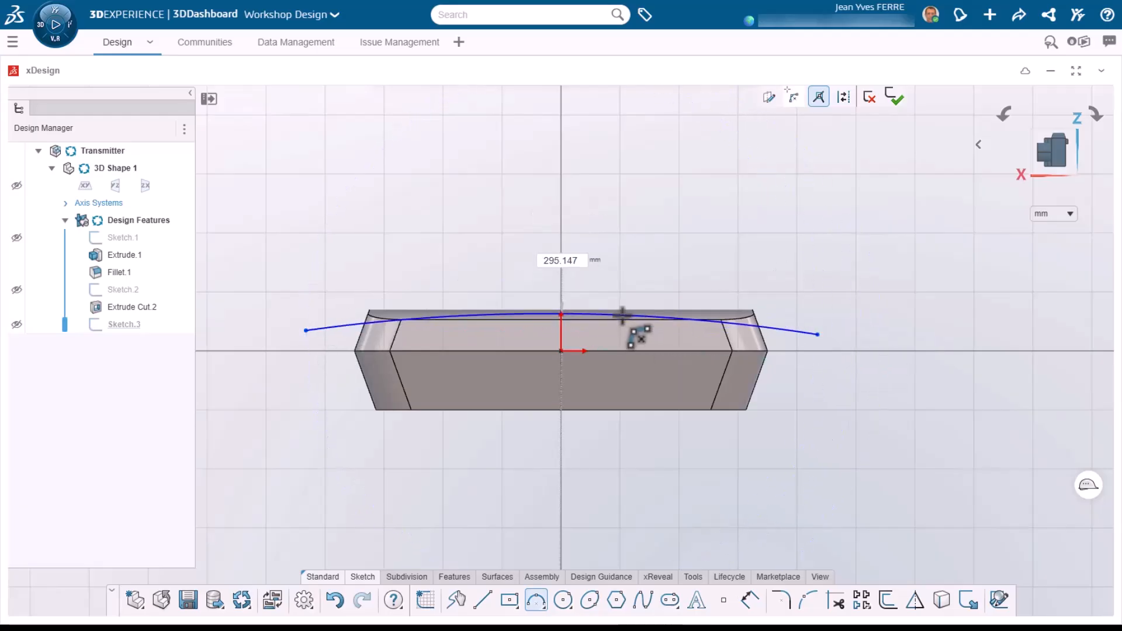
left_click(817, 333)
Make the shallow arc's chord a horizontal construction line and stretch it to about 92 mm.
key("Escape")
left_click(650, 333)
left_click(676, 283)
left_click(677, 264)
mouse_move(818, 331)
left_mouse_down()
mouse_move(831, 322)
mouse_move(831, 335)
left_mouse_up()
left_click(634, 335)
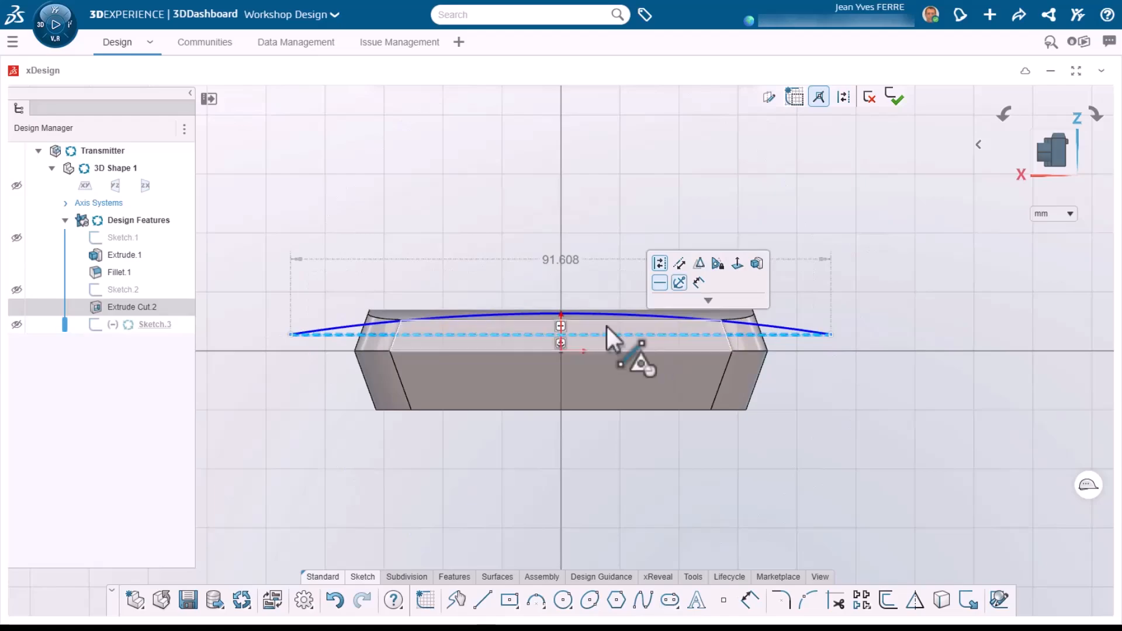
left_click_drag(607, 327, 586, 304)
key("ctrl+z")
scroll(608, 478, "down", 5)
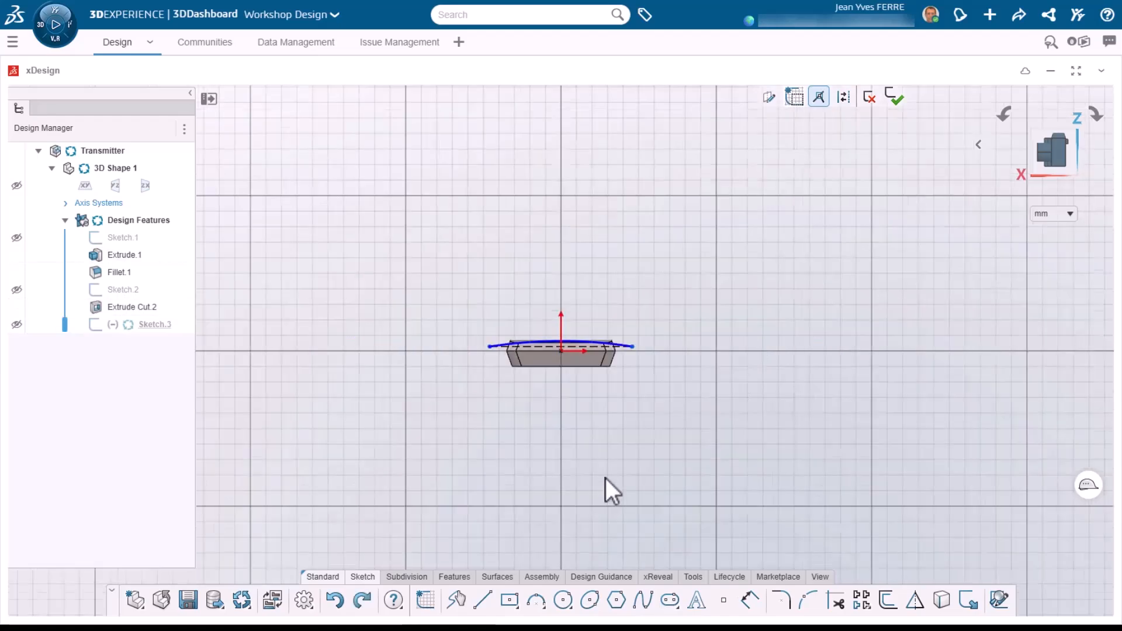
scroll(556, 333, "up", 5)
left_click(608, 284)
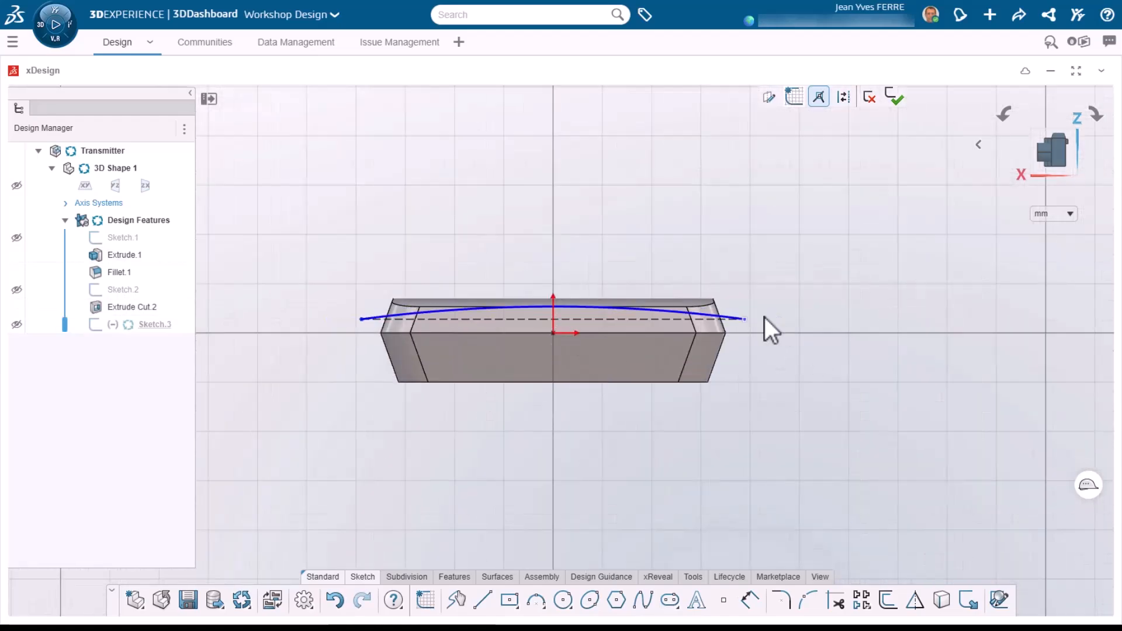
Set the shallow arc's radius to 300 mm and widen it well past both ends of the body.
left_click(750, 601)
left_click(619, 304)
left_click(613, 275)
type("300")
key("Return")
key("Escape")
left_click_drag(756, 296, 734, 346)
scroll(546, 313, "up", 3)
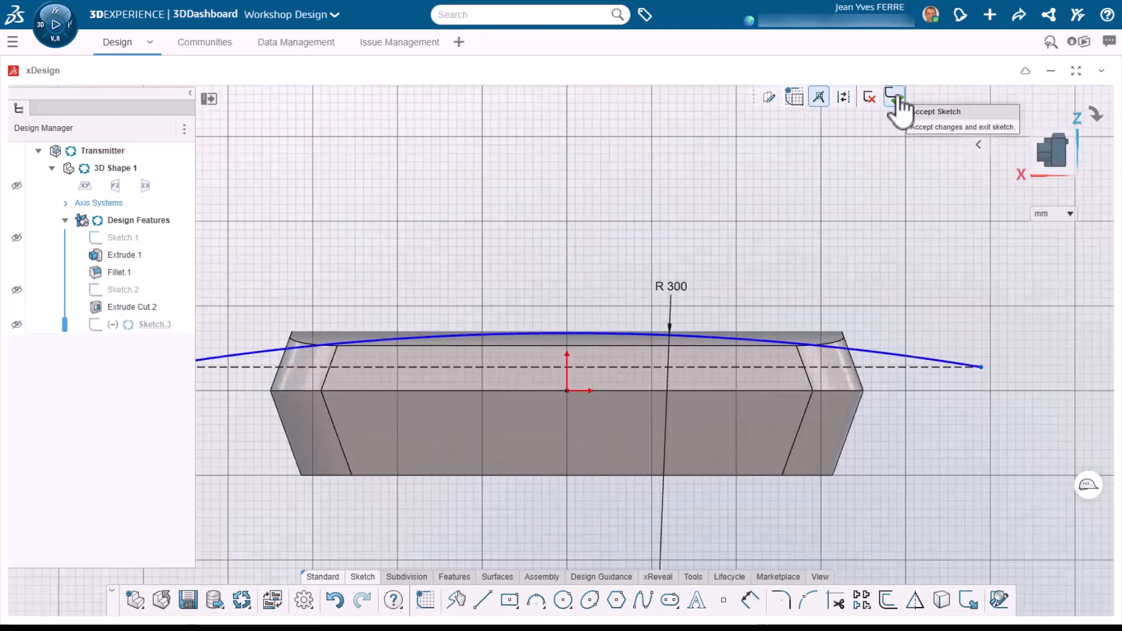
left_click(945, 135)
Cut the body's top along the 300 mm arc with a surface Extrude Cut set to Through all both, flipping the side to cut.
left_click(485, 600)
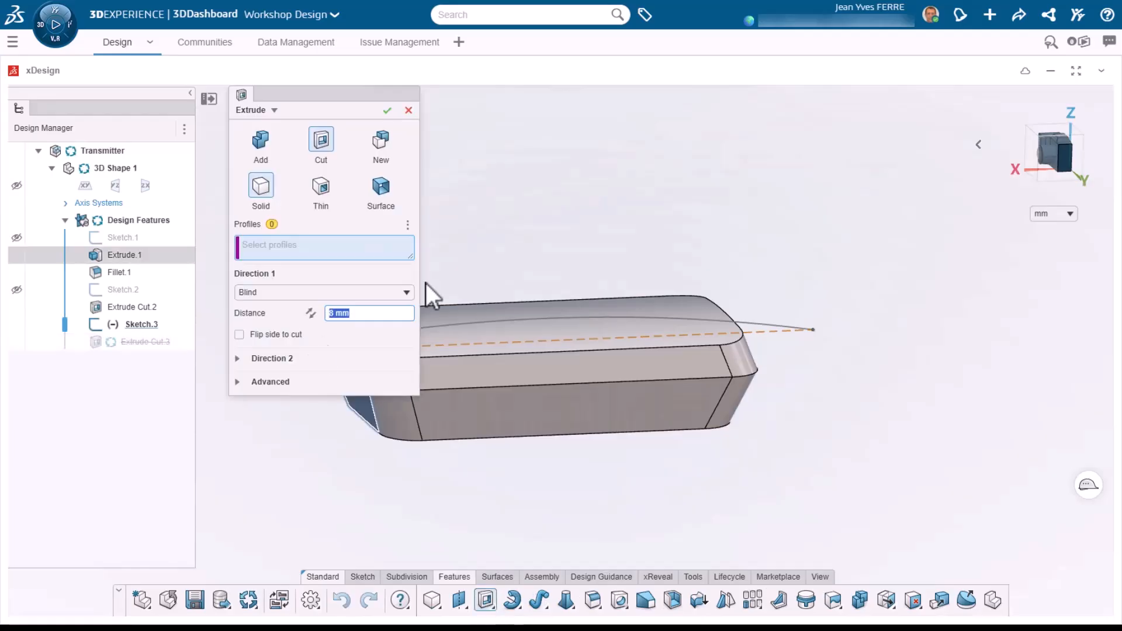
left_click(398, 292)
left_click(315, 343)
left_click(266, 314)
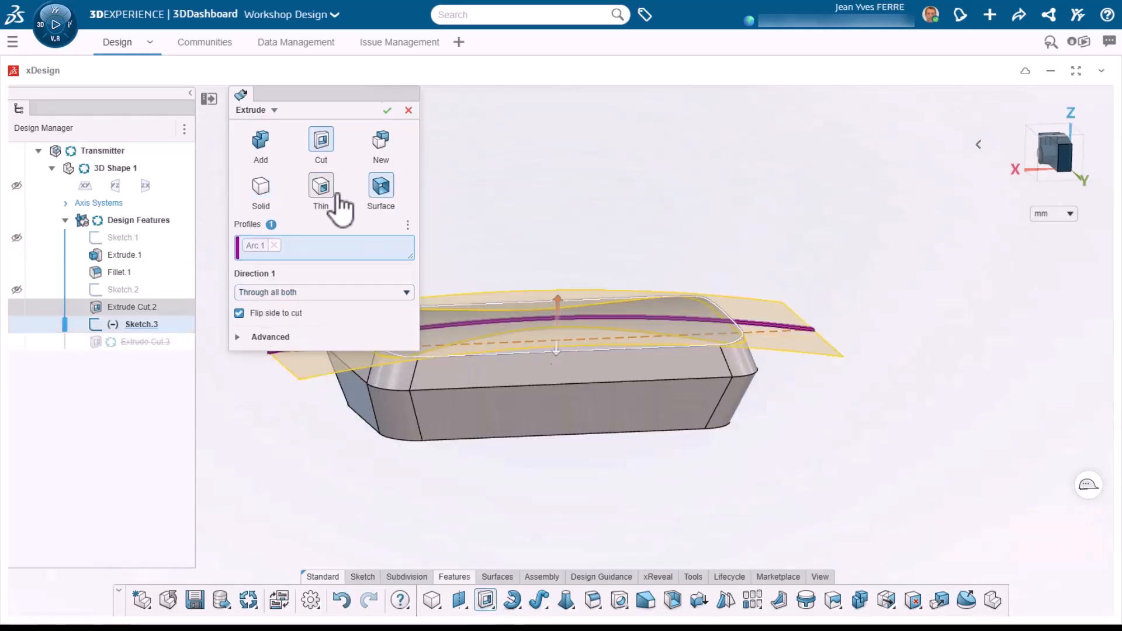
left_click(387, 110)
Fillet the two edges where the curved top cuts meet with a 20 mm radius.
left_click(592, 600)
left_click(506, 314)
left_click(497, 262)
left_click(368, 229)
type("20")
left_click(387, 110)
Fillet the body's top and bottom perimeter edges with a 1 mm radius.
left_click(592, 600)
left_click(479, 345)
left_click(478, 473)
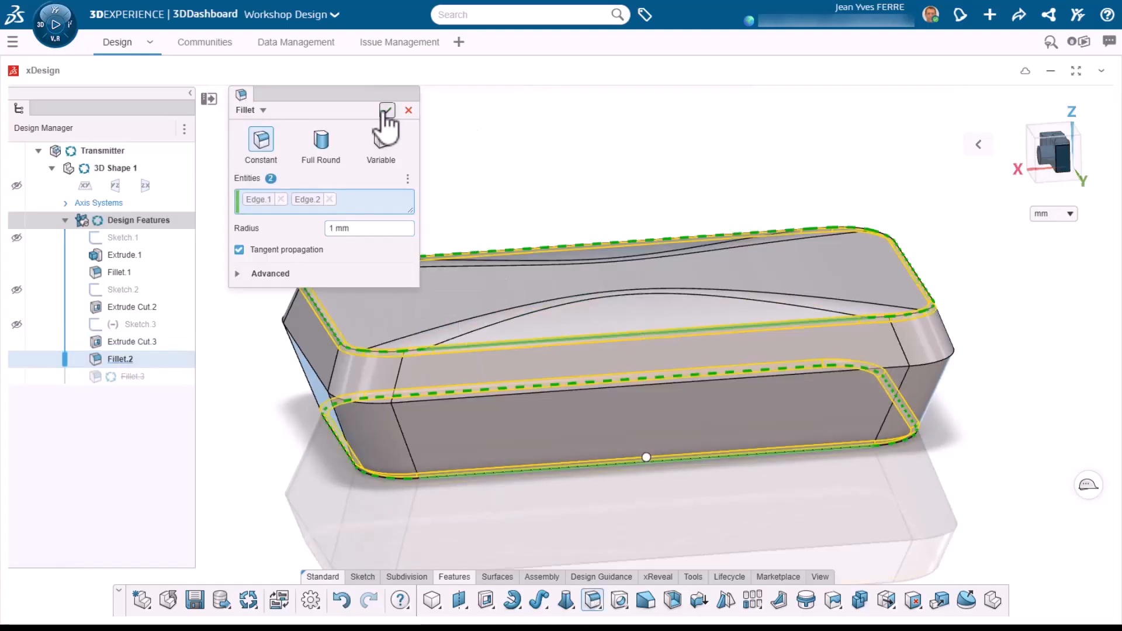
left_click(387, 111)
Create a reference plane parallel to the YZ plane near the far end of the body.
middle_click_drag(573, 194, 634, 462)
middle_click_drag(915, 380, 809, 362)
left_click(786, 310)
left_click(114, 183)
left_click(458, 600)
left_click(787, 282)
left_click(387, 110)
Sketch an upright rectangle on the new reference plane, with its base centred on the origin.
left_click(805, 327)
left_click(510, 600)
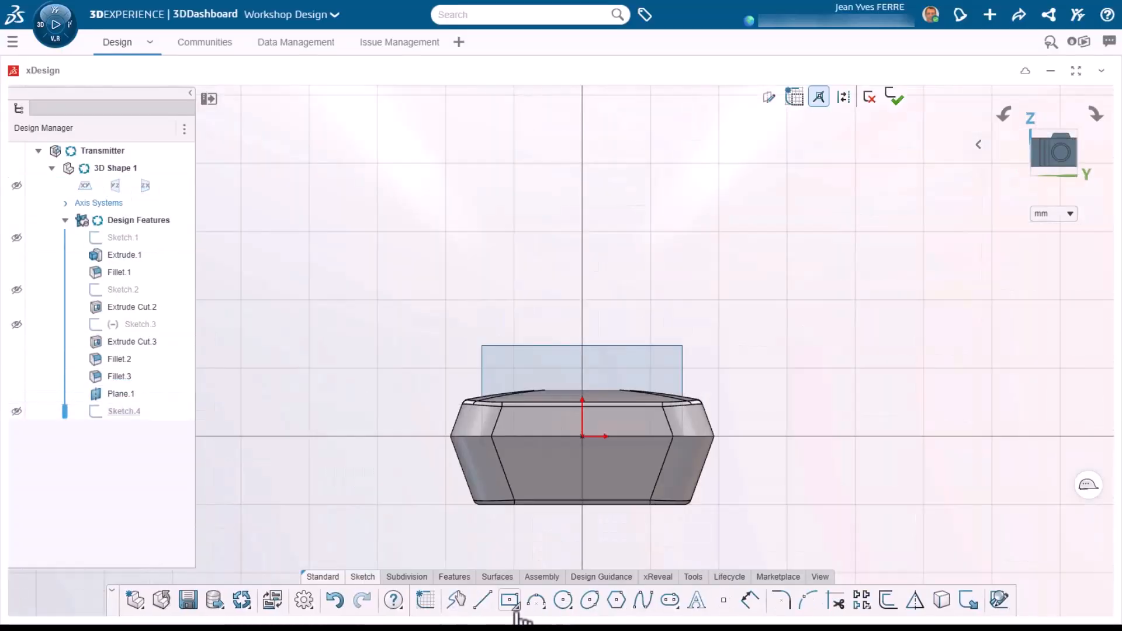
left_click(539, 436)
left_click(625, 259)
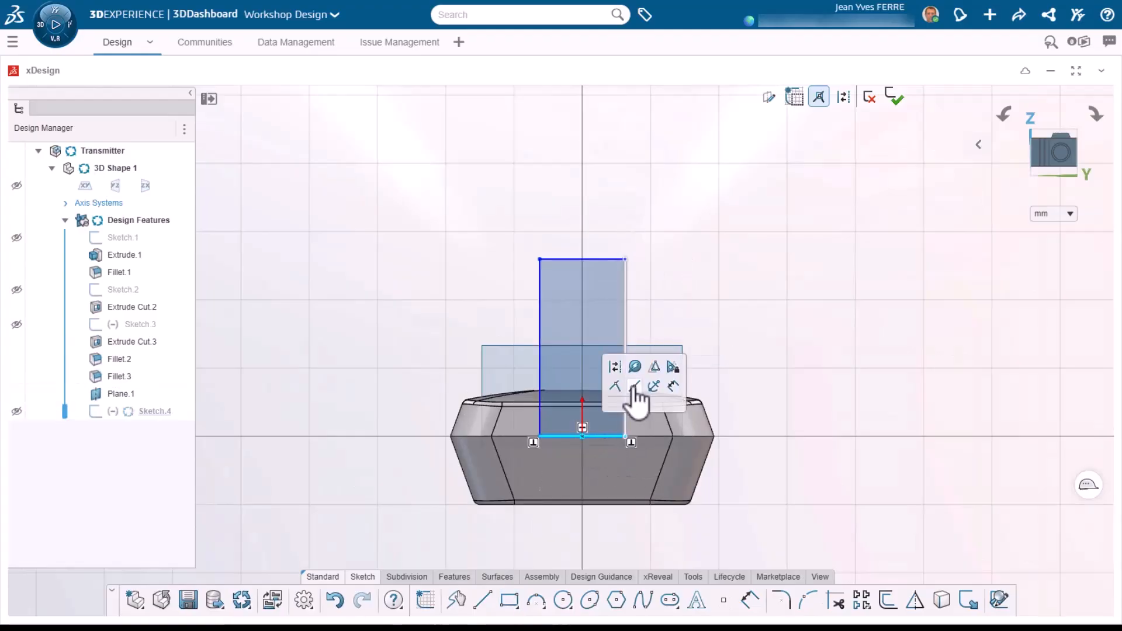
Cap the rectangle with an arc and turn its upper edge into a construction line.
scroll(584, 386, "up", 3)
left_click(536, 600)
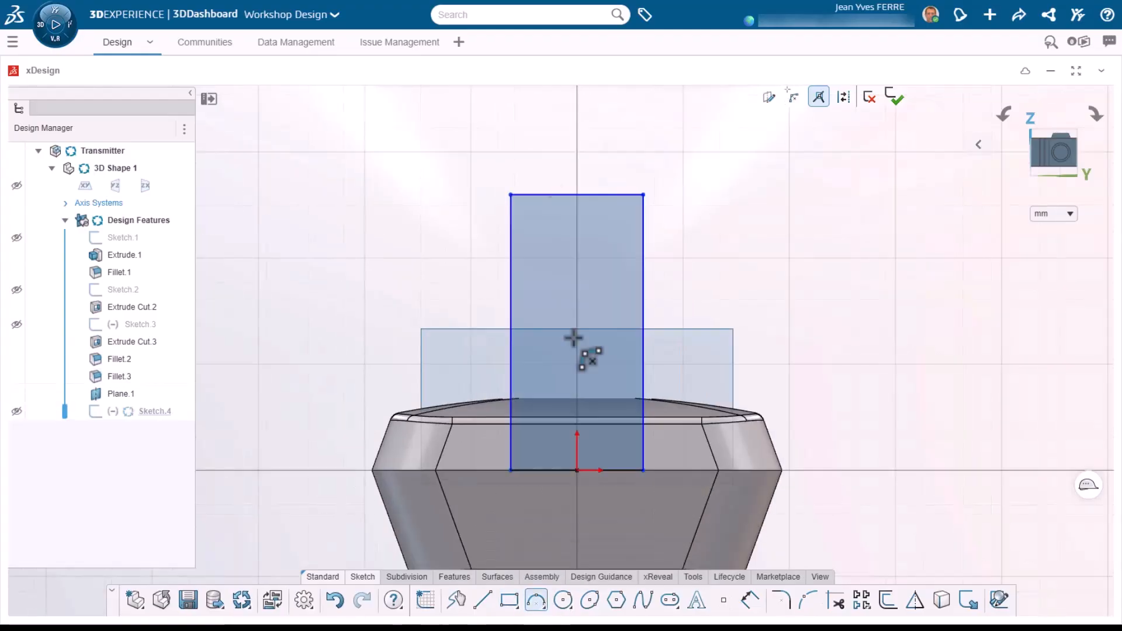
left_click(592, 134)
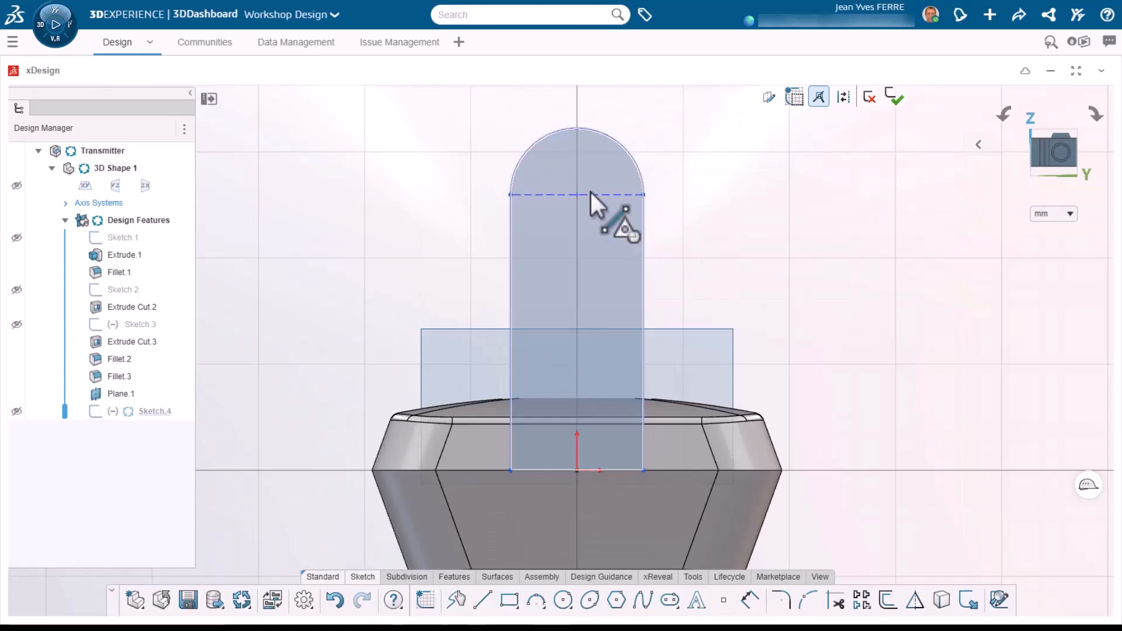
Set the distance from the body's underside to the arc's crest to 28 mm and adjust the profile's shape.
scroll(591, 308, "down", 2)
left_click(749, 600)
left_click(573, 253)
left_click(785, 266)
left_click(572, 253)
type("28")
key("Return")
key("Escape")
left_click_drag(580, 304, 569, 366)
Set the arched profile's width to 12.2 mm.
left_click(750, 600)
left_click(608, 440)
left_click(593, 547)
type("12.2")
key("Return")
key("Escape")
Constrain the arc's centre to the midpoint of the horizontal construction line.
scroll(574, 308, "up", 3)
left_click(589, 357)
left_click(572, 366, "ctrl")
left_click(661, 307)
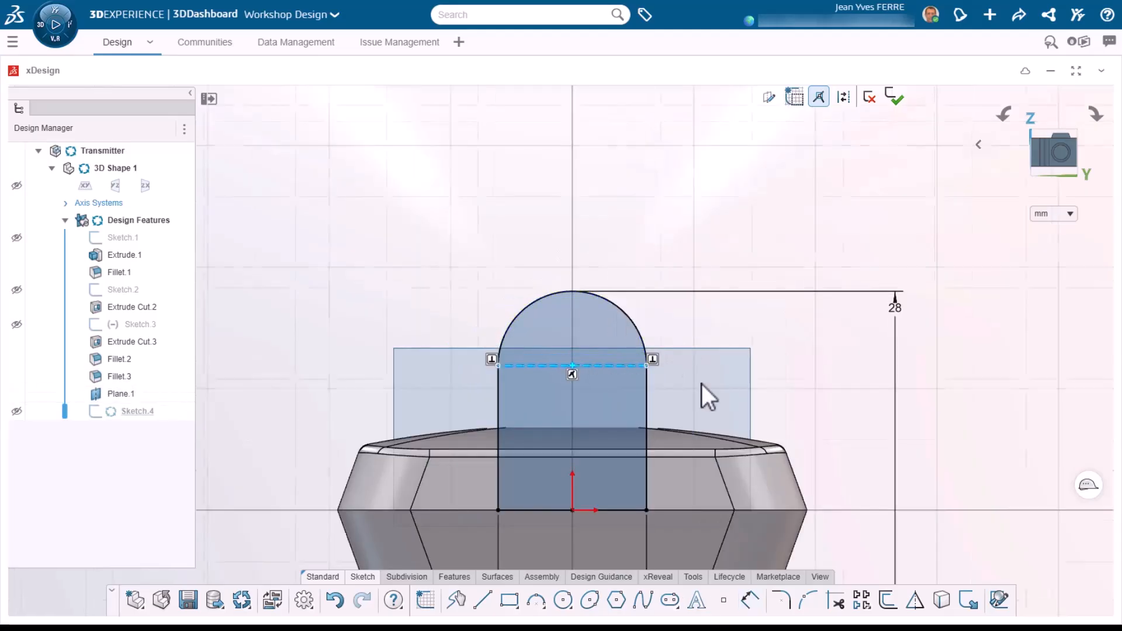
Extrude the arched profile as a solid lug on the body and hide the reference plane.
scroll(703, 384, "down", 3)
left_click(791, 423)
middle_click_drag(792, 423, 725, 447)
left_click(454, 577)
left_click(486, 600)
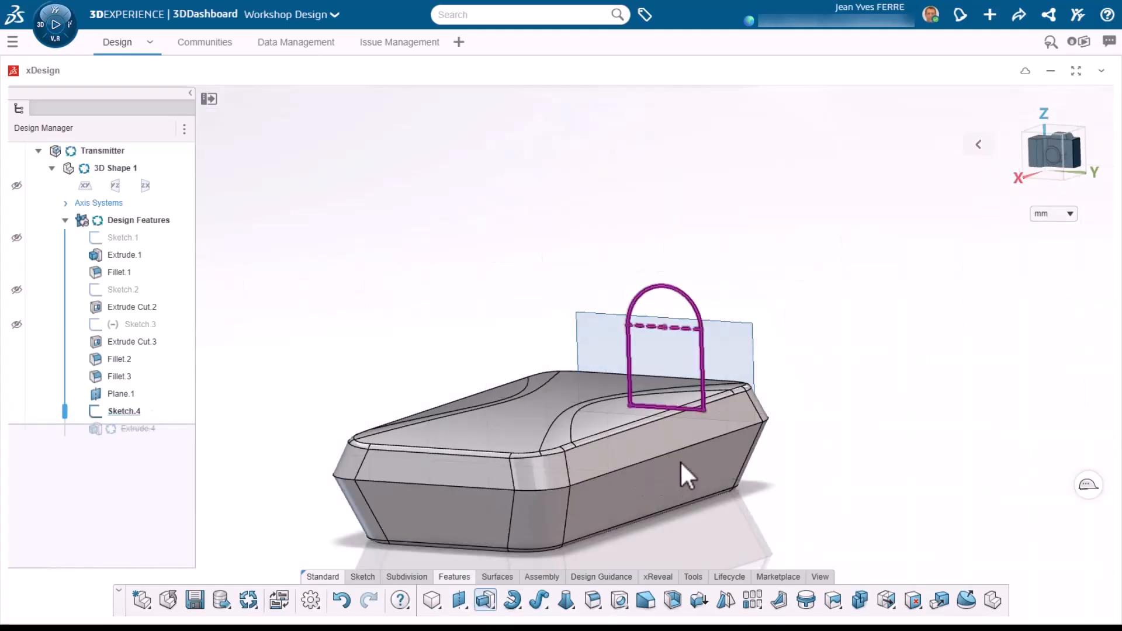
left_click(387, 111)
middle_click_drag(724, 351, 549, 350)
left_click(17, 394)
Sketch a 6.35 mm diameter circle on the lug's front face, concentric with its rounded top.
middle_click_drag(888, 474, 975, 488)
scroll(625, 362, "up", 2)
left_click(620, 297)
left_click(363, 577)
left_click(562, 600)
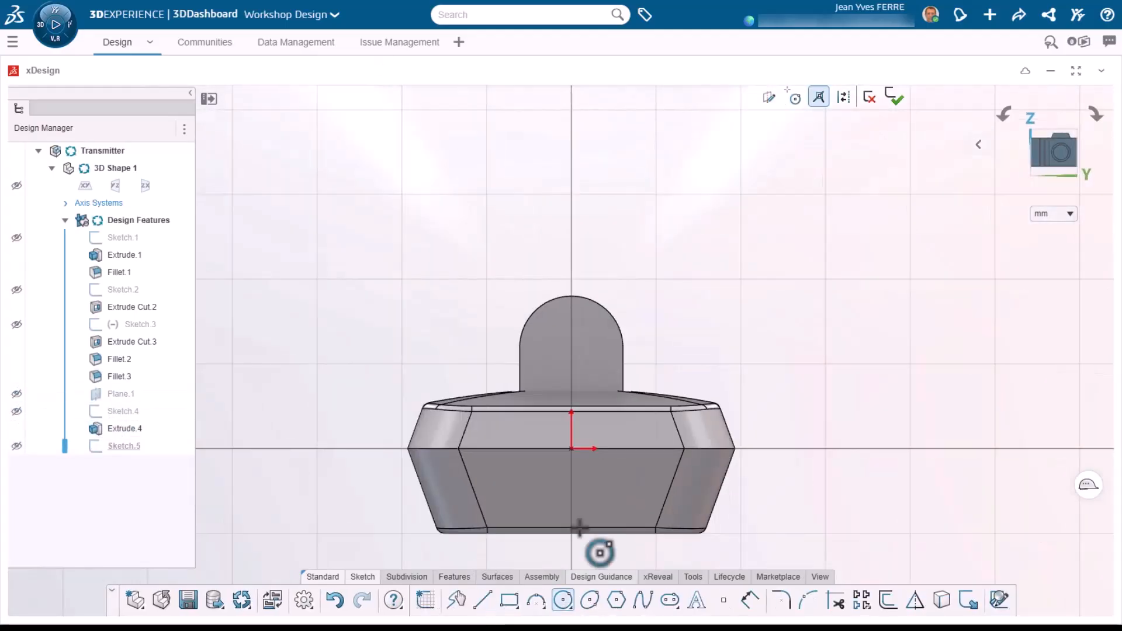
scroll(580, 385, "up", 3)
left_click(562, 307)
type("6.")
Extrude the 6.35 mm circle outward from the lug's front face as a cylindrical rod.
left_click(454, 577)
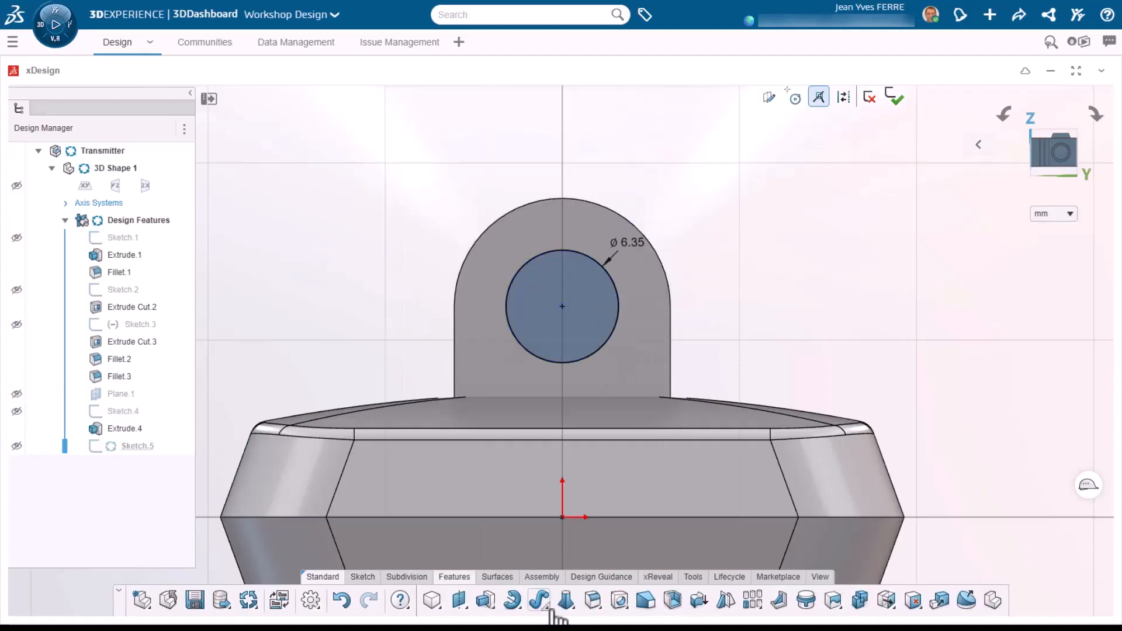
left_click(485, 600)
left_click(389, 111)
middle_click_drag(625, 301, 528, 311)
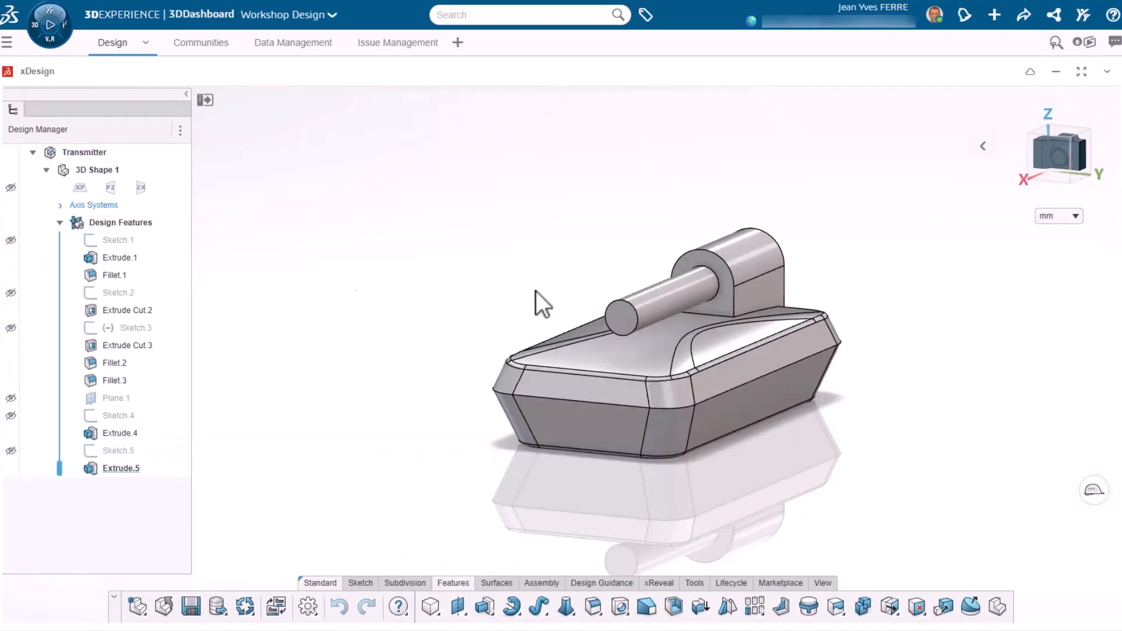
Add a new feature set under 3D Shape 1 and name it Imprint.
middle_click_drag(536, 293, 509, 316)
right_click(112, 169)
left_click(146, 237)
double_click(124, 485)
type("Inp")
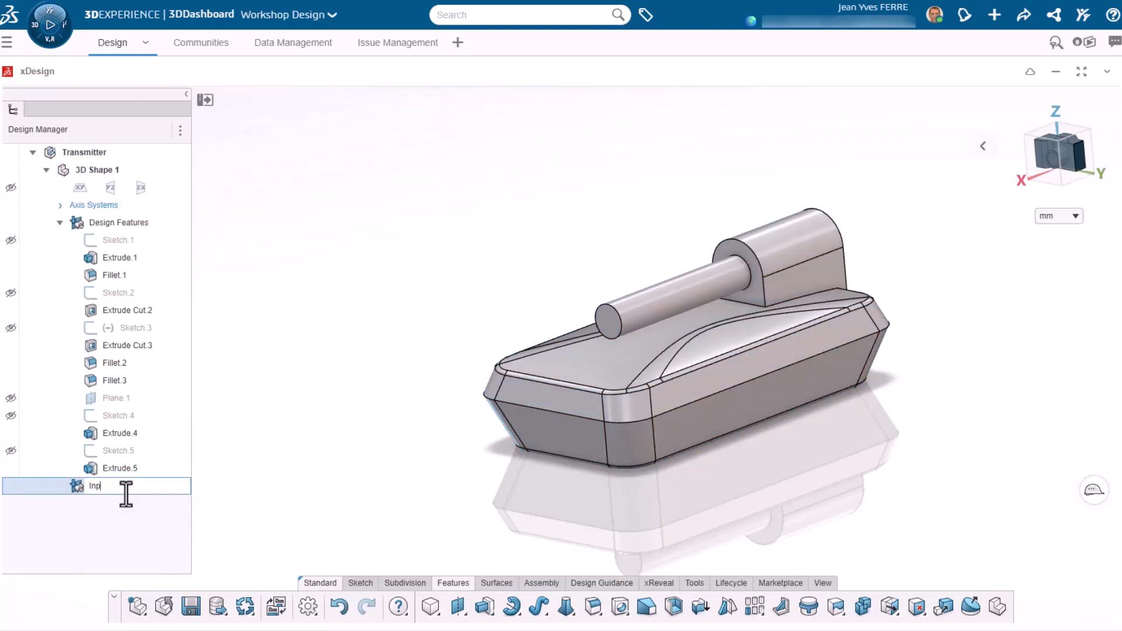
Start a sketch on the XY plane and draw a rectangle centred on the origin, 71 mm high and 39 mm wide.
left_click(80, 188)
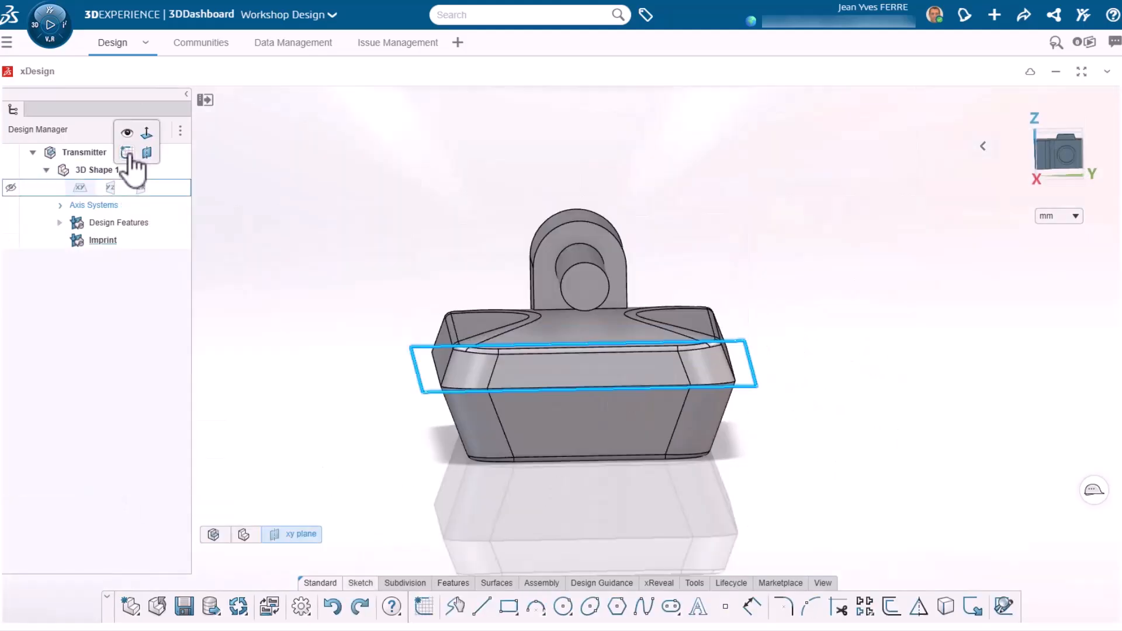
left_click(130, 156)
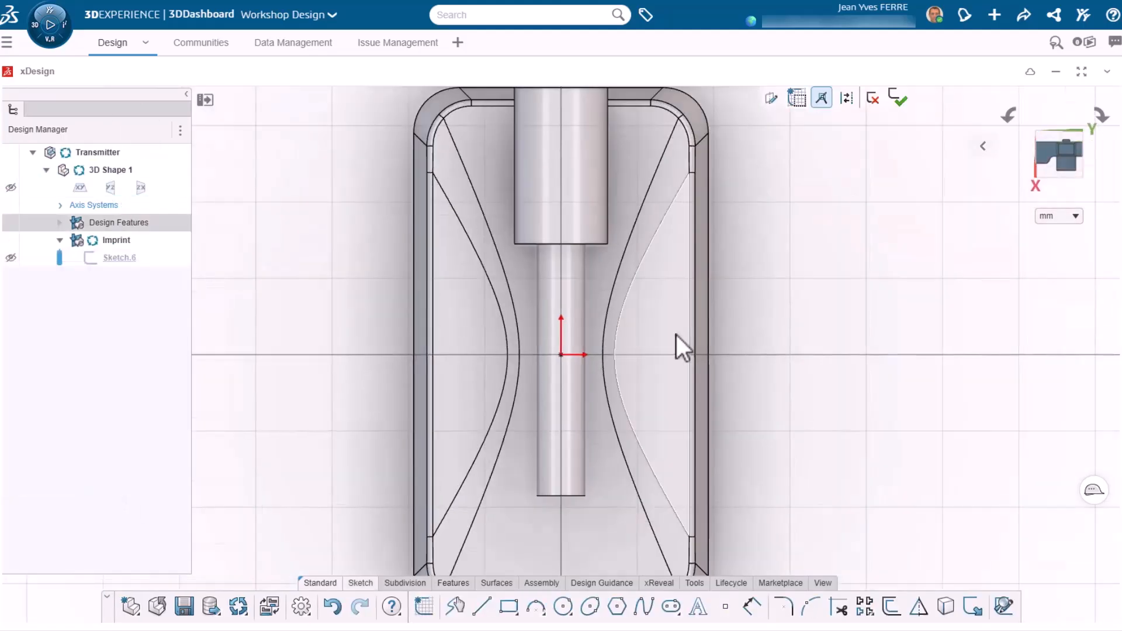
scroll(675, 335, "down", 3)
left_click(509, 607)
left_click(443, 167)
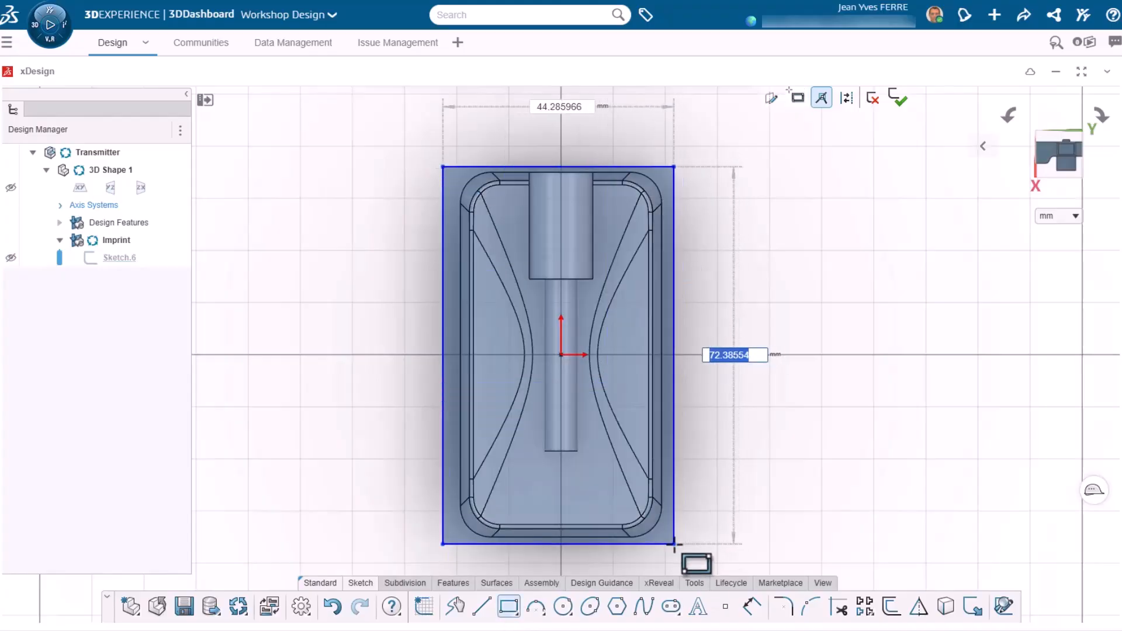
left_click(509, 607)
left_click(544, 504)
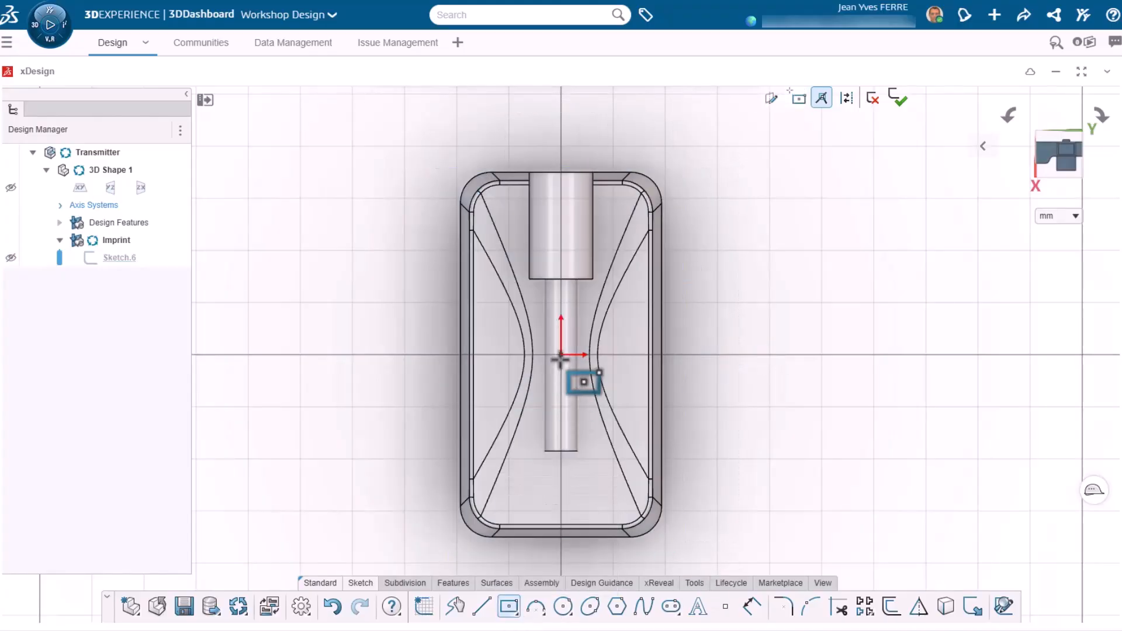
left_click(561, 354)
key("Tab")
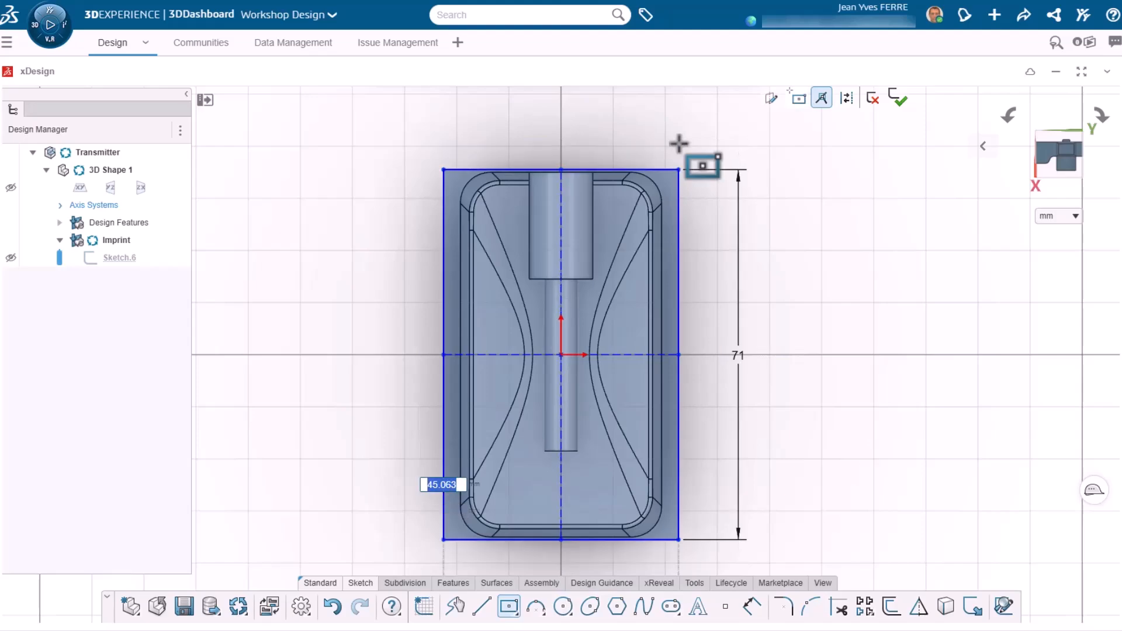
type("3")
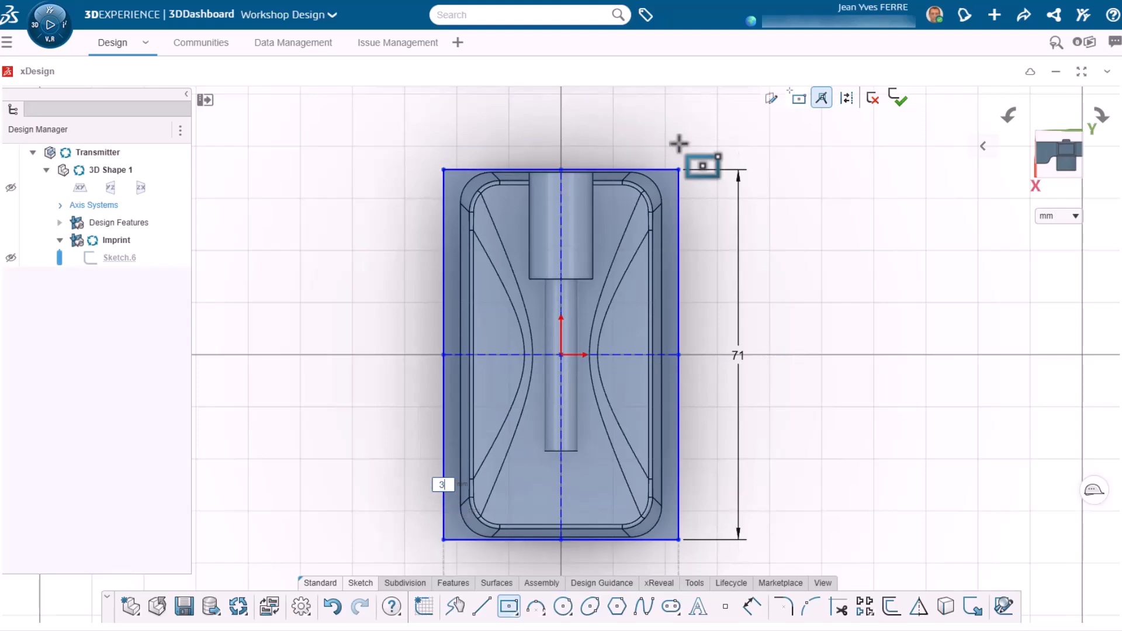
type("9")
key("Return")
Set the centred rectangle's width to 40 mm.
scroll(666, 367, "up", 5)
scroll(543, 398, "down", 5)
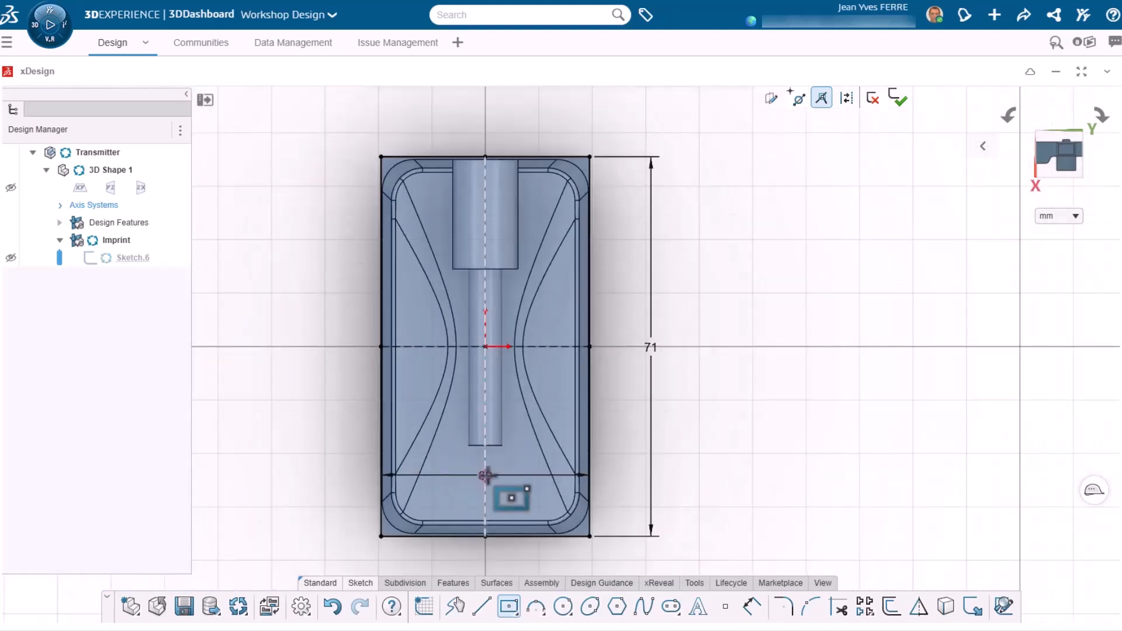
type("40")
key("Return")
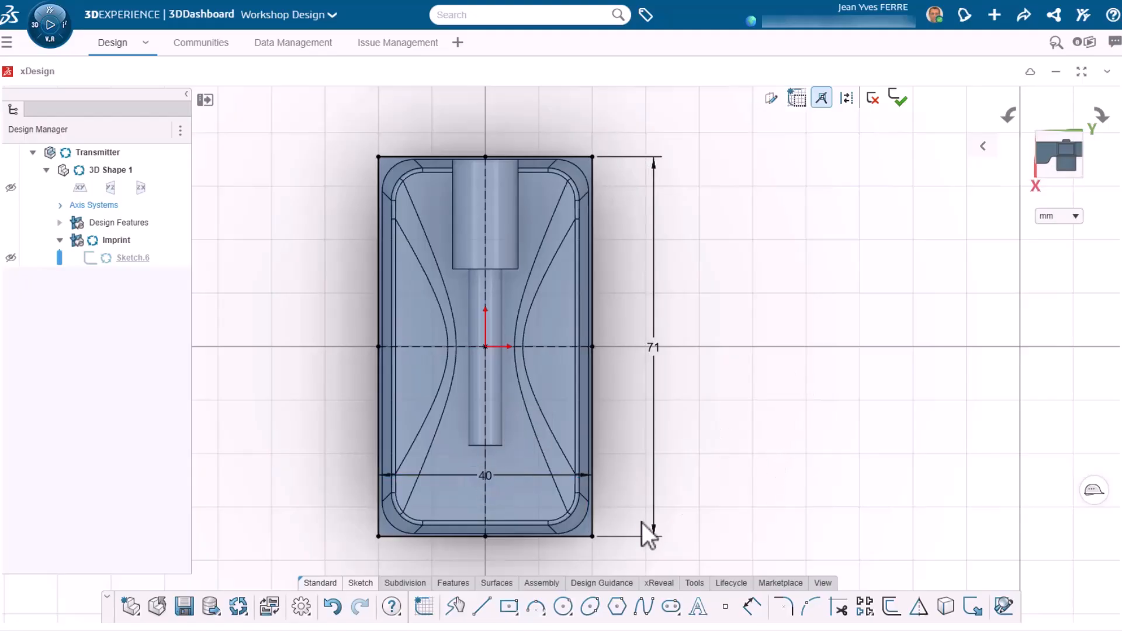
Sketch a second, larger rectangle centred on the origin, 50 mm wide and 80 mm high.
left_click(508, 606)
left_click(533, 324)
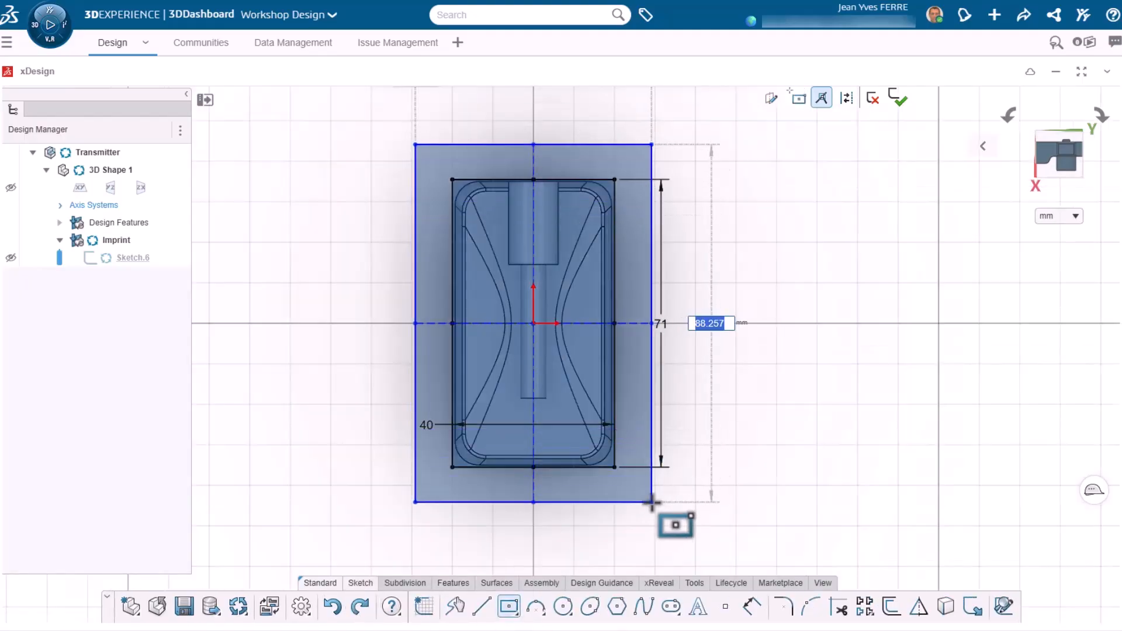
type("50")
key("Tab")
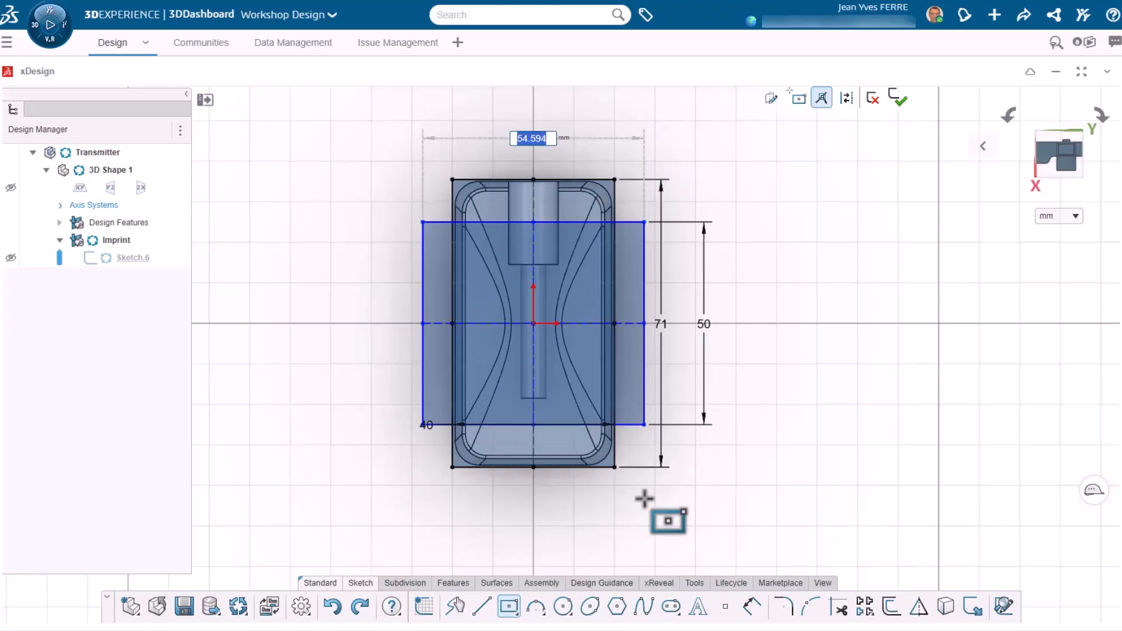
type("50")
key("Return")
key("Escape")
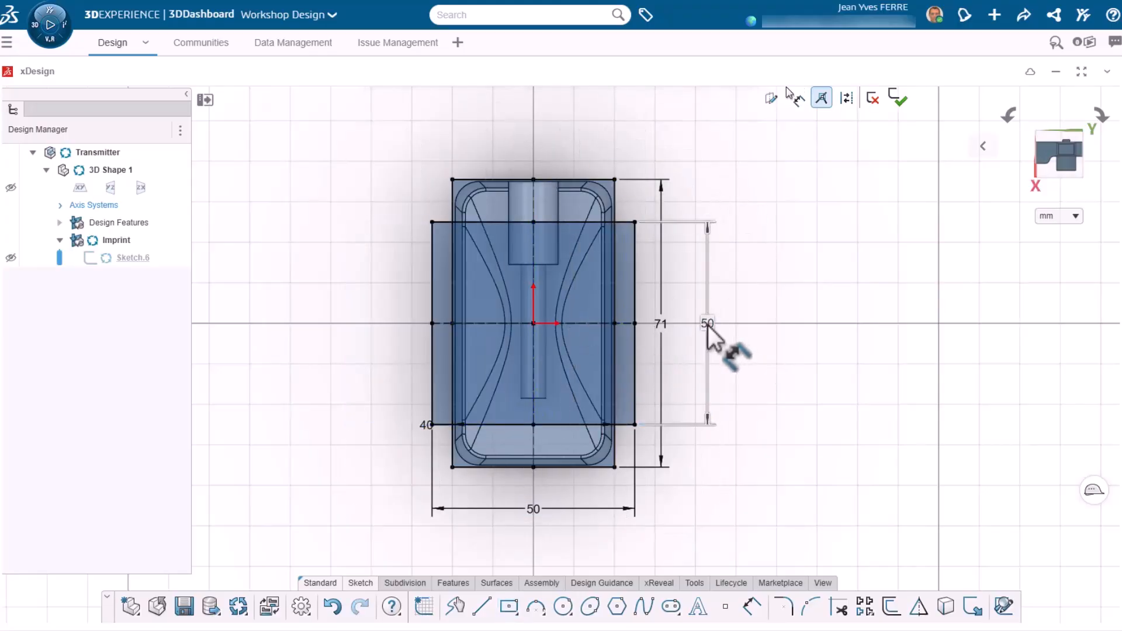
type("80")
key("Return")
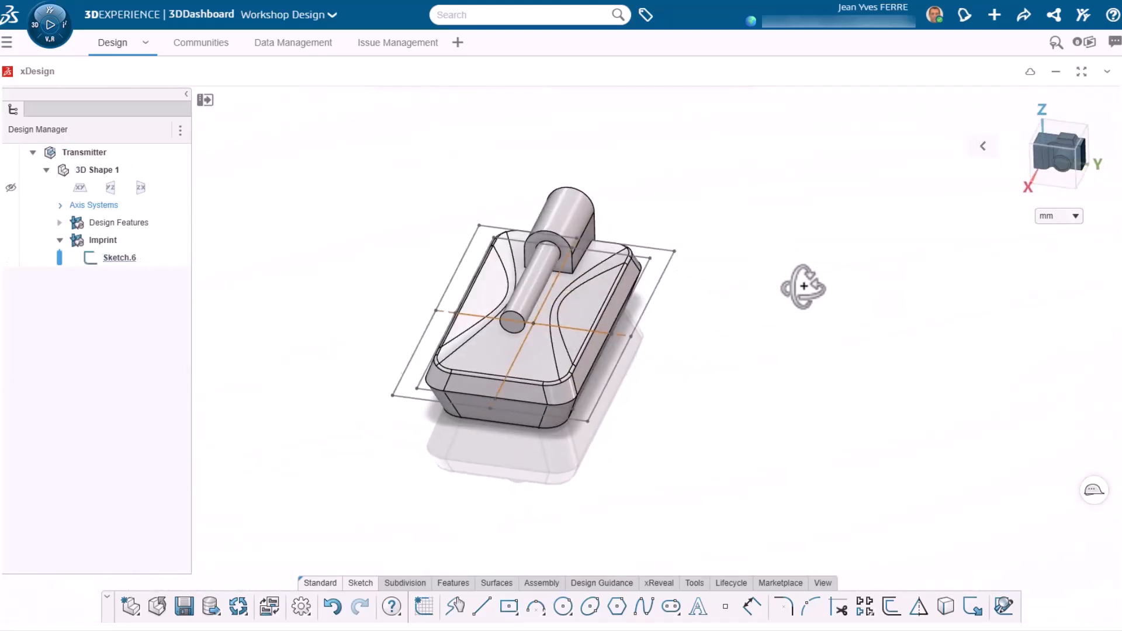
Extrude the larger rectangle upward as a solid block enclosing the body's upper half, lug and rod.
left_click(408, 391)
left_click(435, 381)
middle_click_drag(534, 436, 571, 356)
left_click(386, 110)
Colour the Imprint feature set blue (RGB 0, 128, 255) and make it transparent.
middle_click_drag(587, 479, 520, 544)
scroll(427, 403, "up", 3)
left_click(109, 238)
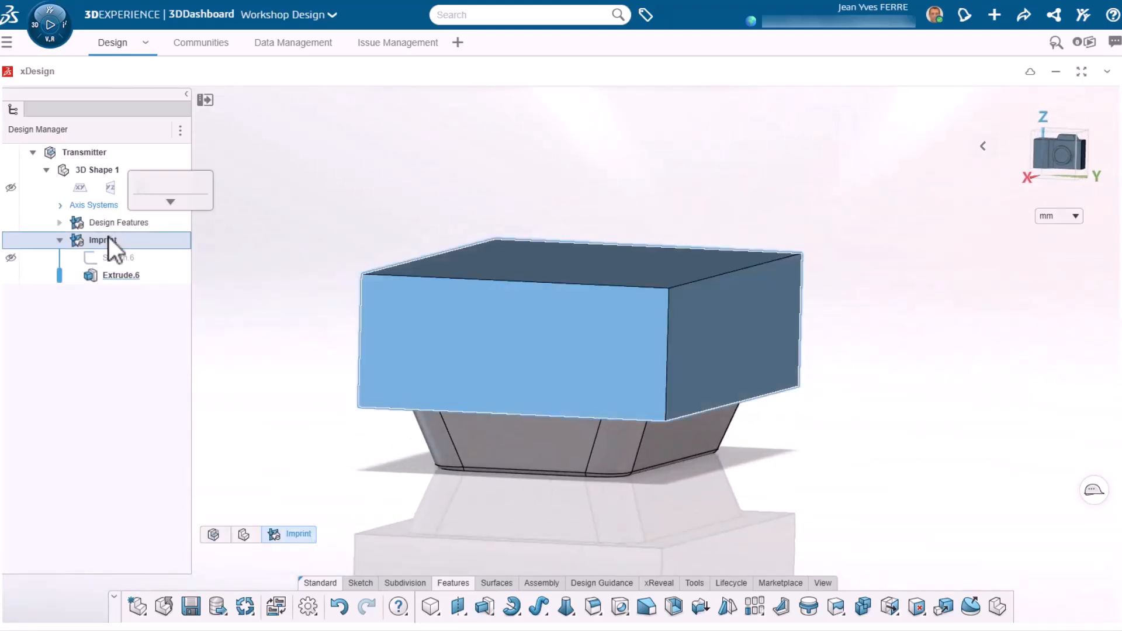
left_click(164, 197)
left_click(403, 196)
left_click(375, 350)
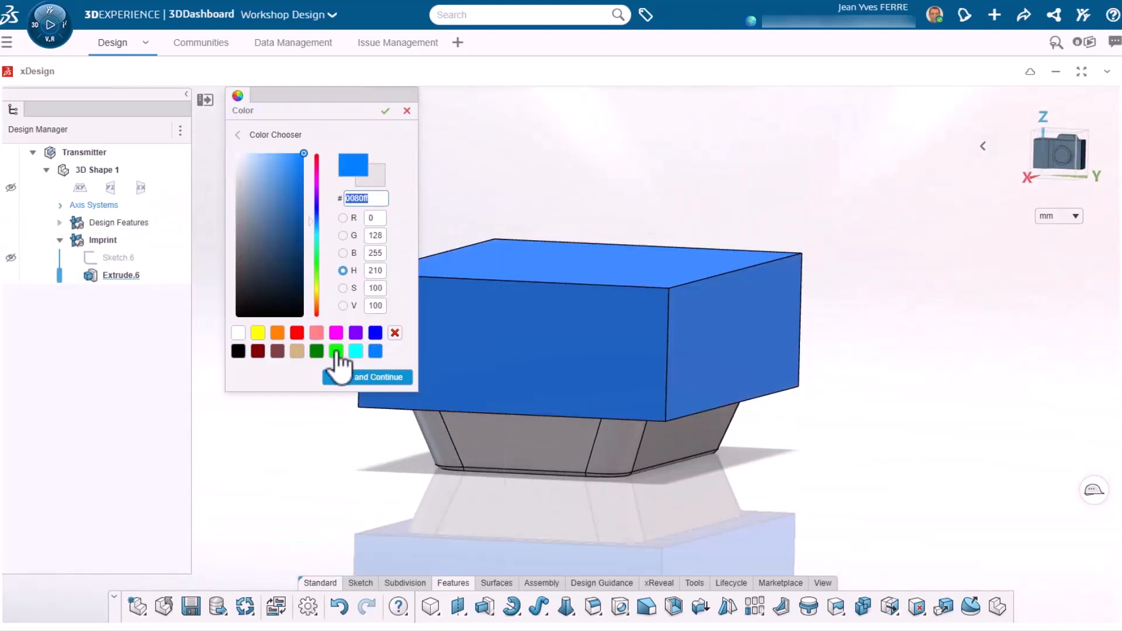
left_click(342, 376)
left_click(385, 110)
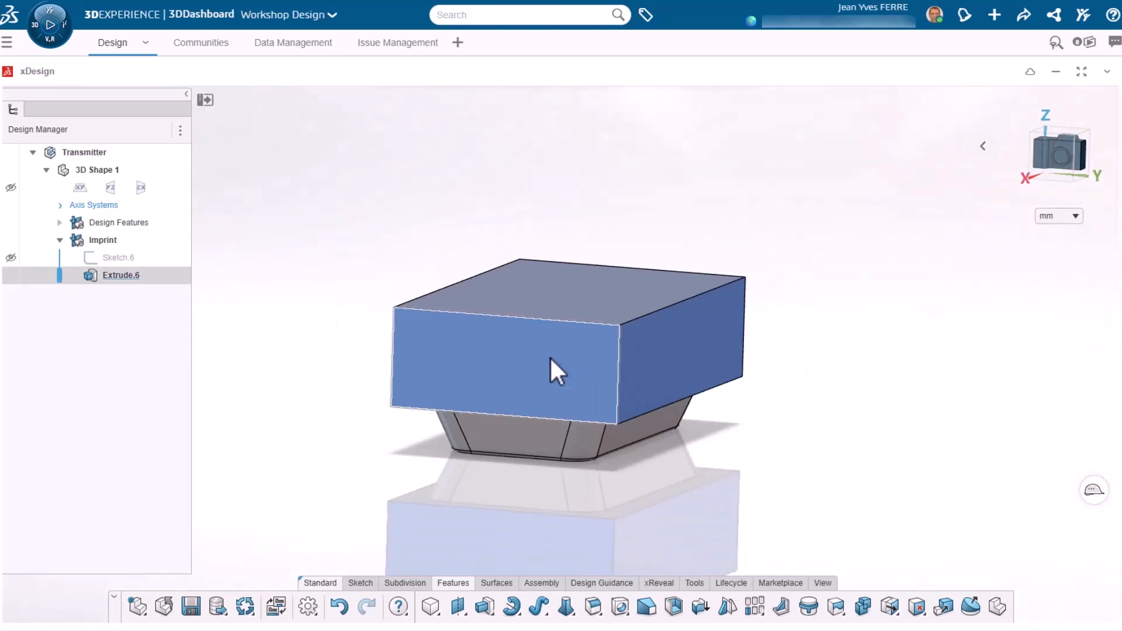
left_click(100, 247)
left_click(168, 209)
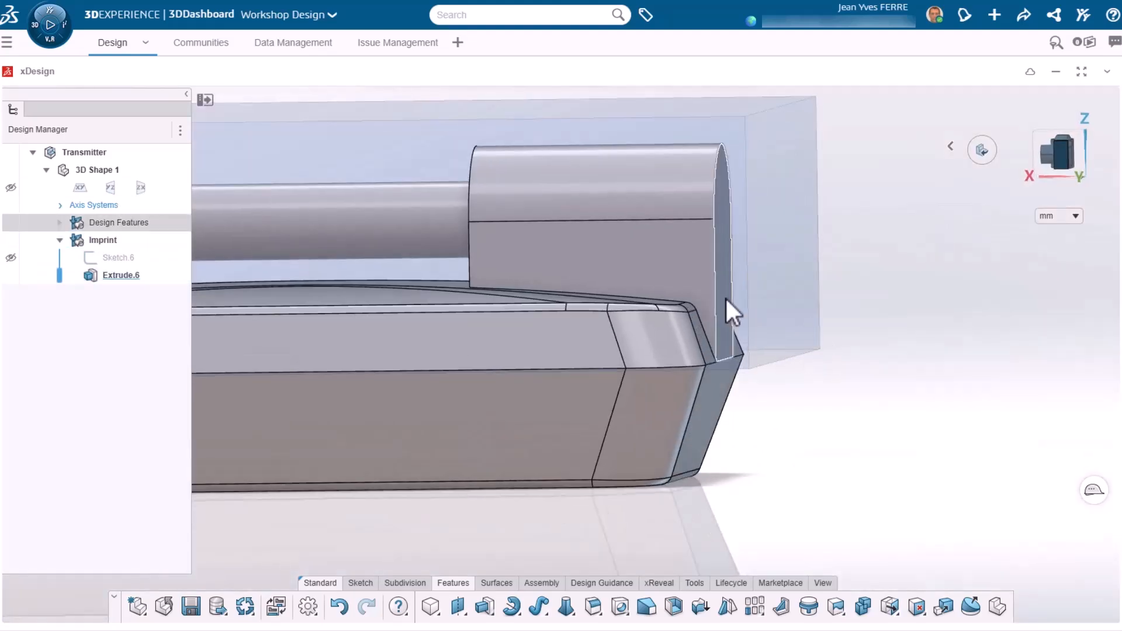
Start a sketch on the lug's rear face and offset its outline outward by 1 mm.
left_click(725, 297)
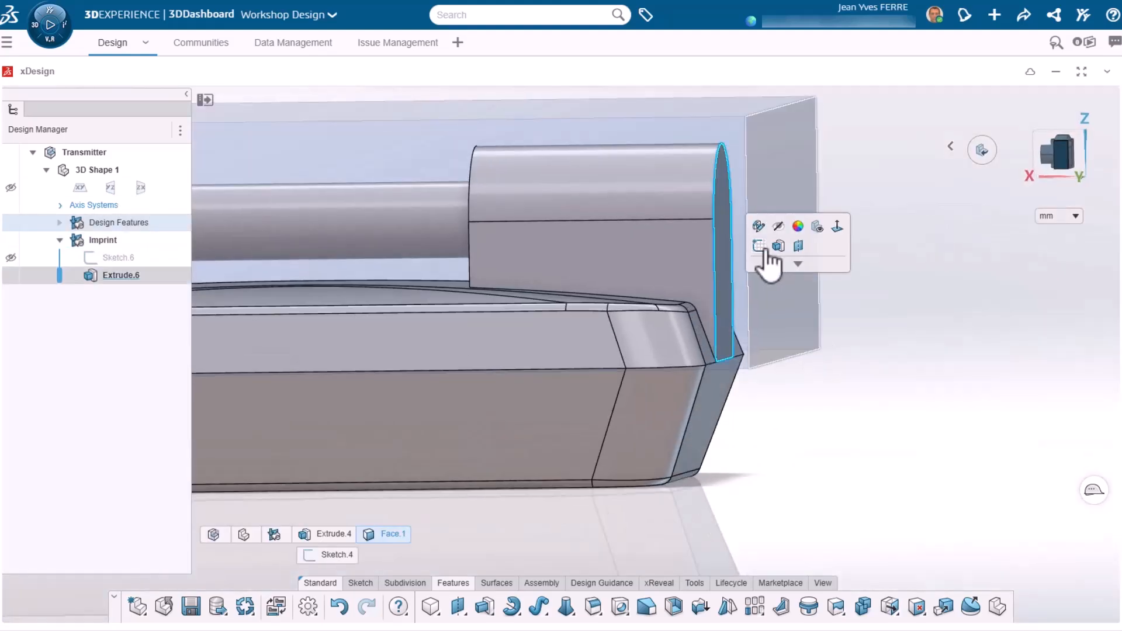
left_click(762, 248)
left_click(587, 344)
left_click(892, 606)
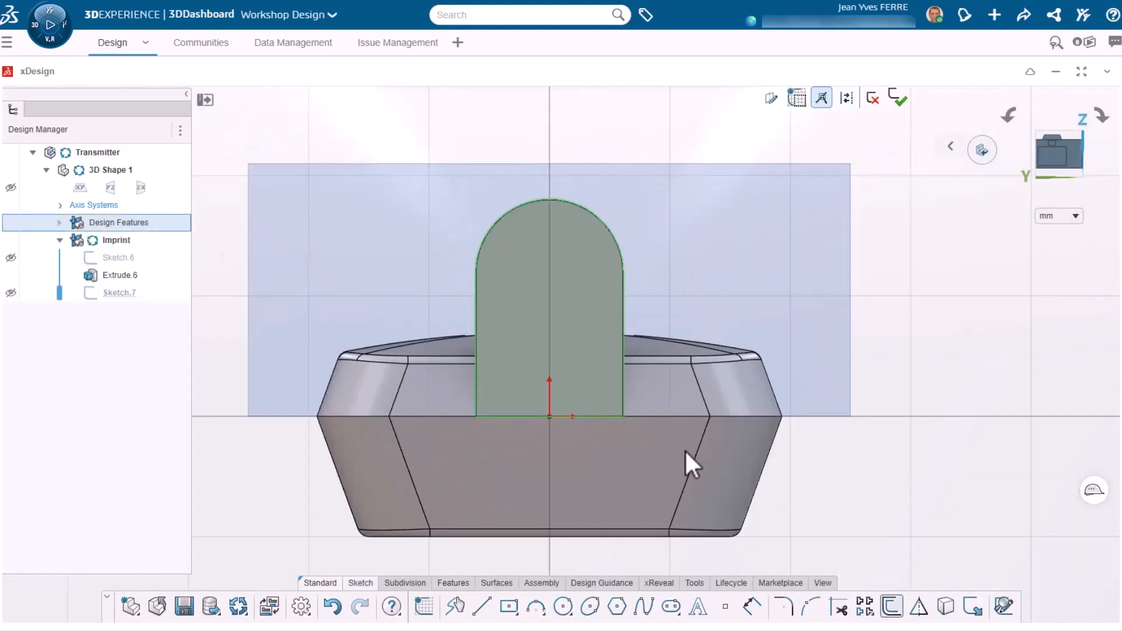
left_click(353, 180)
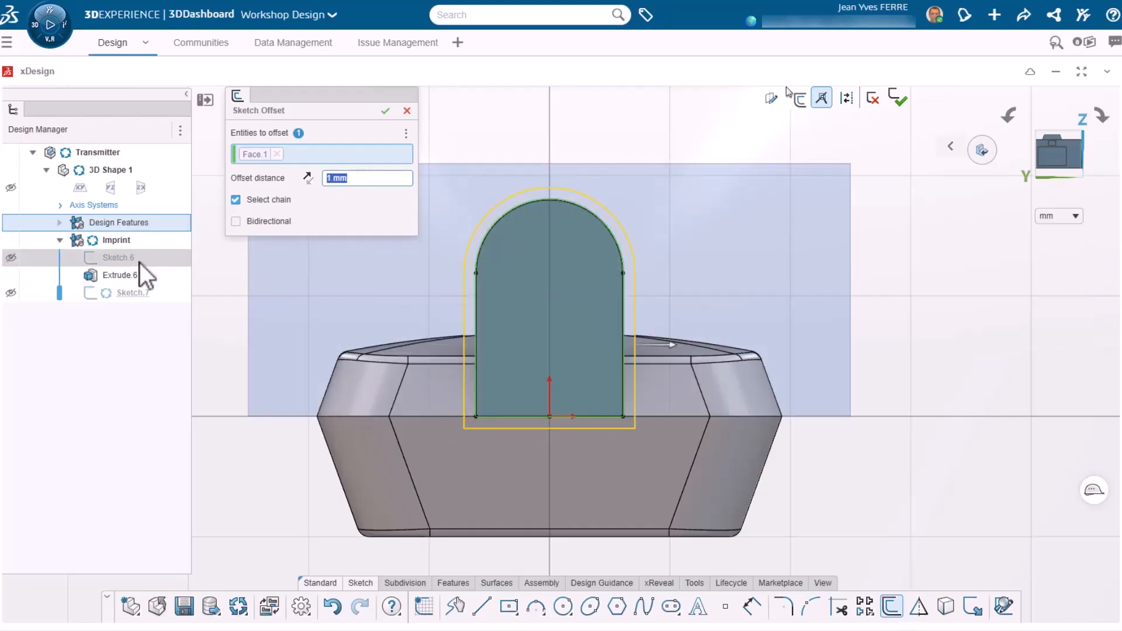
left_click(386, 113)
Delete the bottom line of the offset outline and redraw it between the two open endpoints.
left_click(584, 428)
scroll(514, 408, "up", 3)
key("Escape")
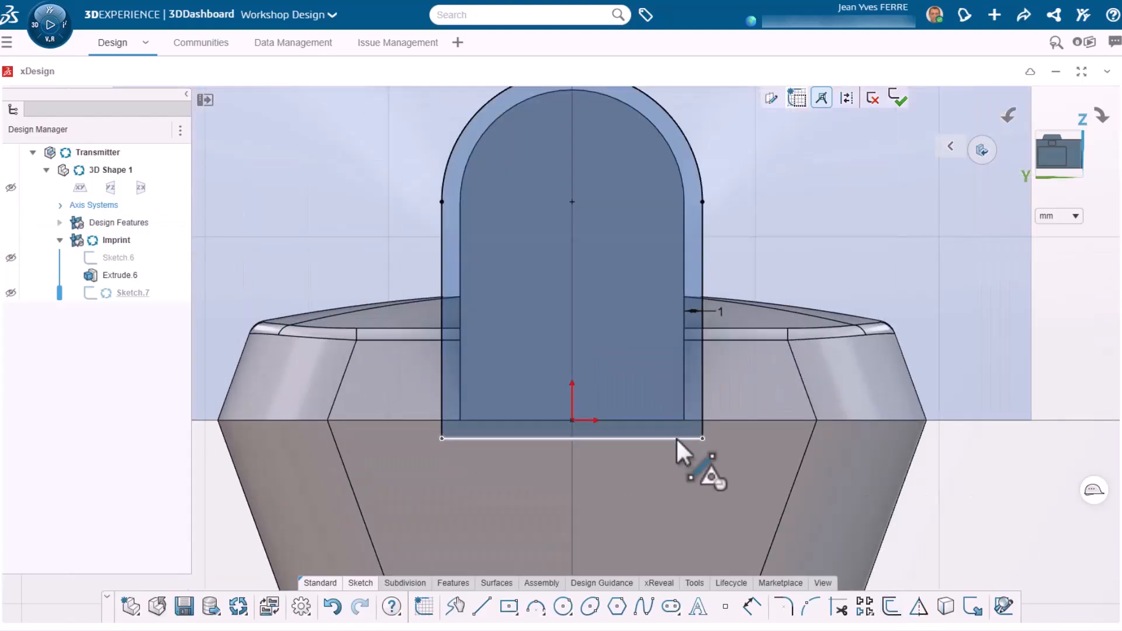
left_click(678, 438)
key("Delete")
left_click(482, 607)
left_click(442, 439)
left_click(703, 438)
key("Escape")
Make the outline's bottom line coincident with the sketch origin and close the sketch.
left_click(586, 438)
left_click(572, 421)
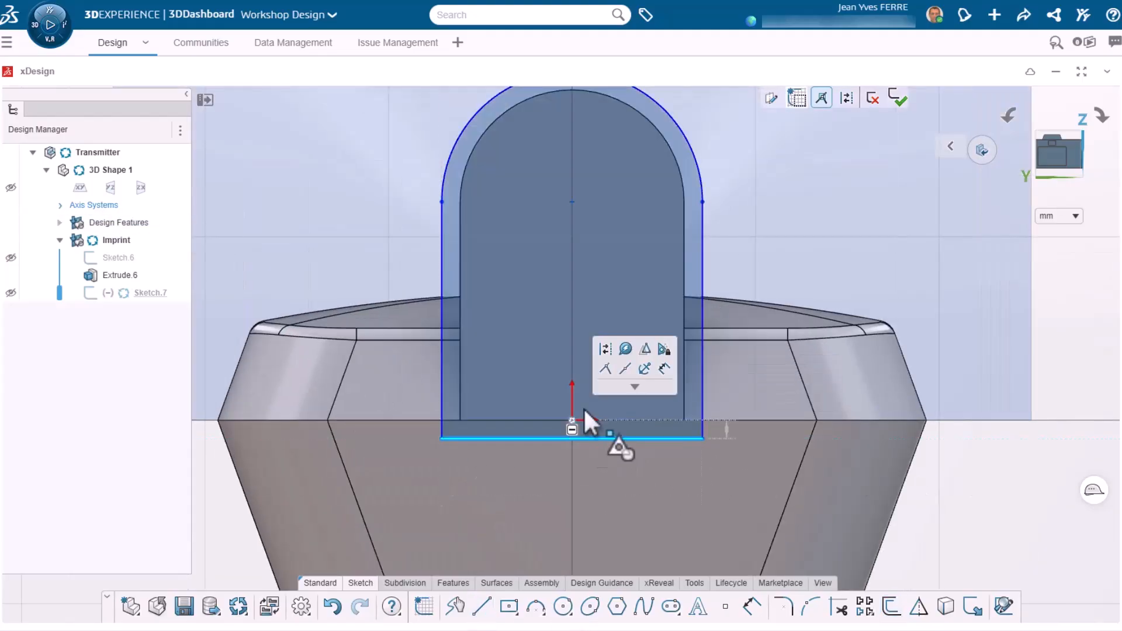
left_click(625, 352)
left_click(702, 345)
scroll(657, 344, "down", 3)
left_click(862, 474)
Cut the arched profile with a blind 21 mm extrude, starting from a 1 mm offset.
left_click(449, 586)
left_click(484, 607)
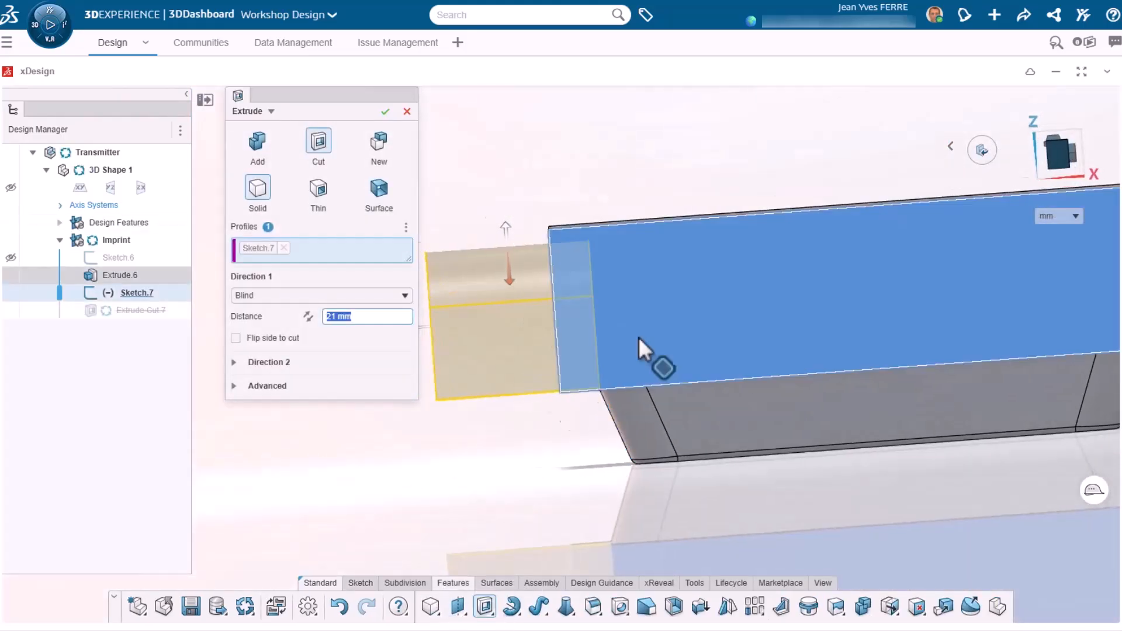
scroll(638, 337, "up", 3)
left_click(277, 363)
left_click(277, 363)
left_click(273, 387)
left_click(305, 421)
left_click(302, 454)
left_click_drag(363, 446, 327, 439)
type("1")
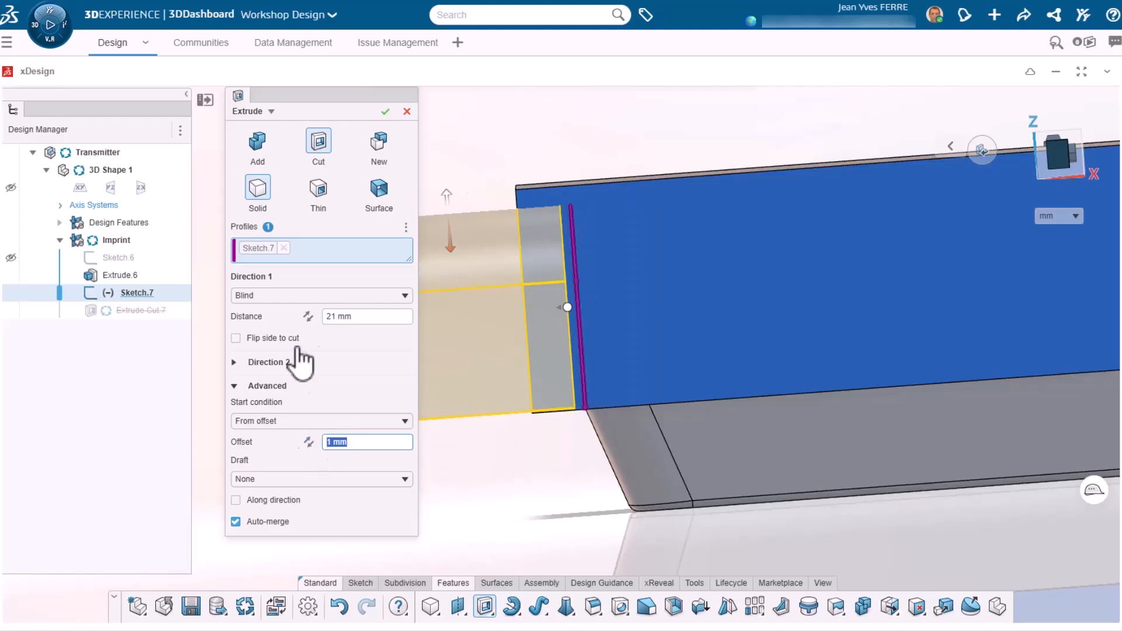
key("Return")
left_click(385, 112)
Make the Imprint block transparent so the inside of the cut can be seen.
left_click(697, 236)
left_click(526, 281)
left_click(104, 241)
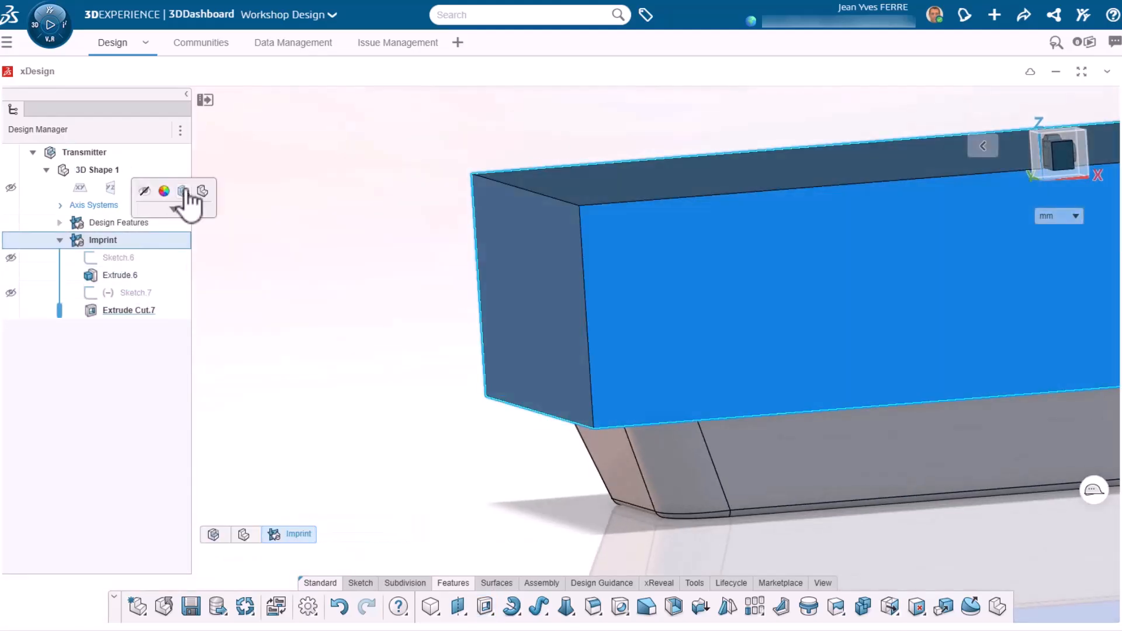
left_click(186, 191)
Edit the arched cut so it runs into the block towards the rod, with a distance of 22 mm.
middle_click_drag(1023, 345, 957, 343)
left_click(127, 310)
left_click(163, 257)
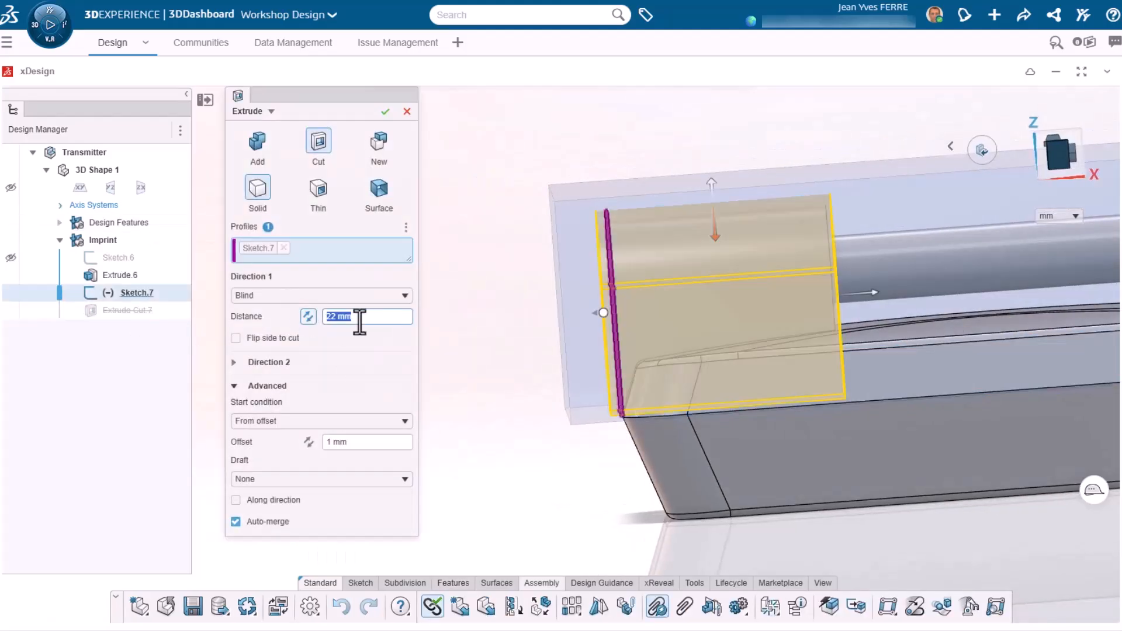
key("Return")
left_click(386, 111)
Set the Imprint set to transparent again and hide the Design Features set.
scroll(1052, 201, "down", 2)
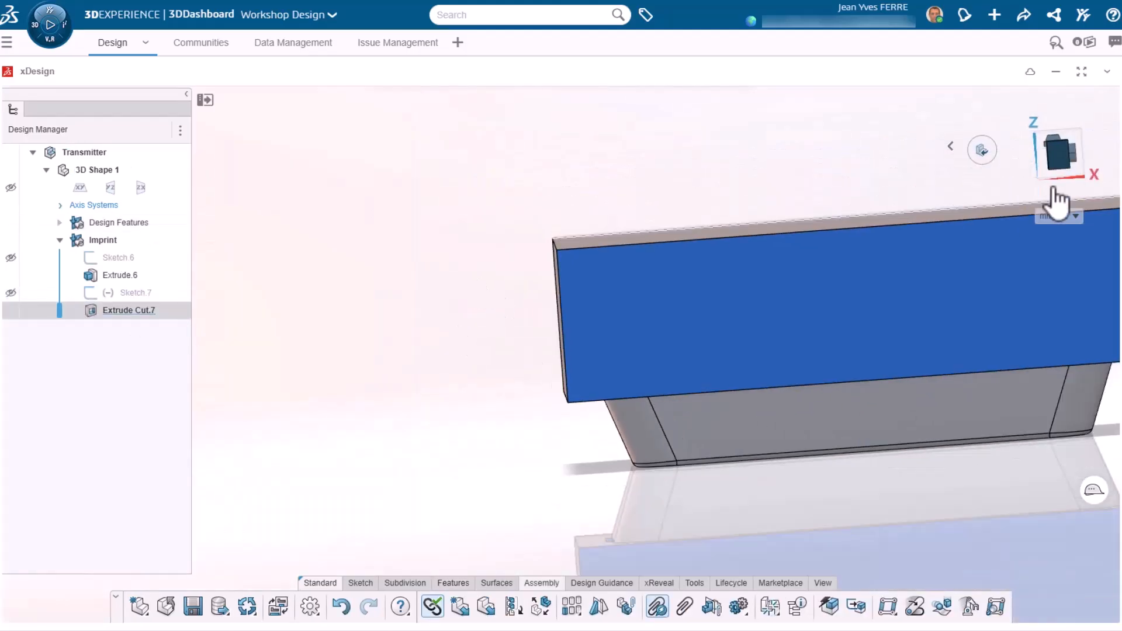
left_click(120, 241)
left_click(201, 188)
scroll(594, 386, "down", 1)
middle_click_drag(595, 386, 563, 471)
left_click(10, 222)
Sketch an 8 mm diameter circle on the arched pocket's end face, concentric with its rounded top.
middle_click_drag(630, 431, 544, 448)
left_click(517, 381)
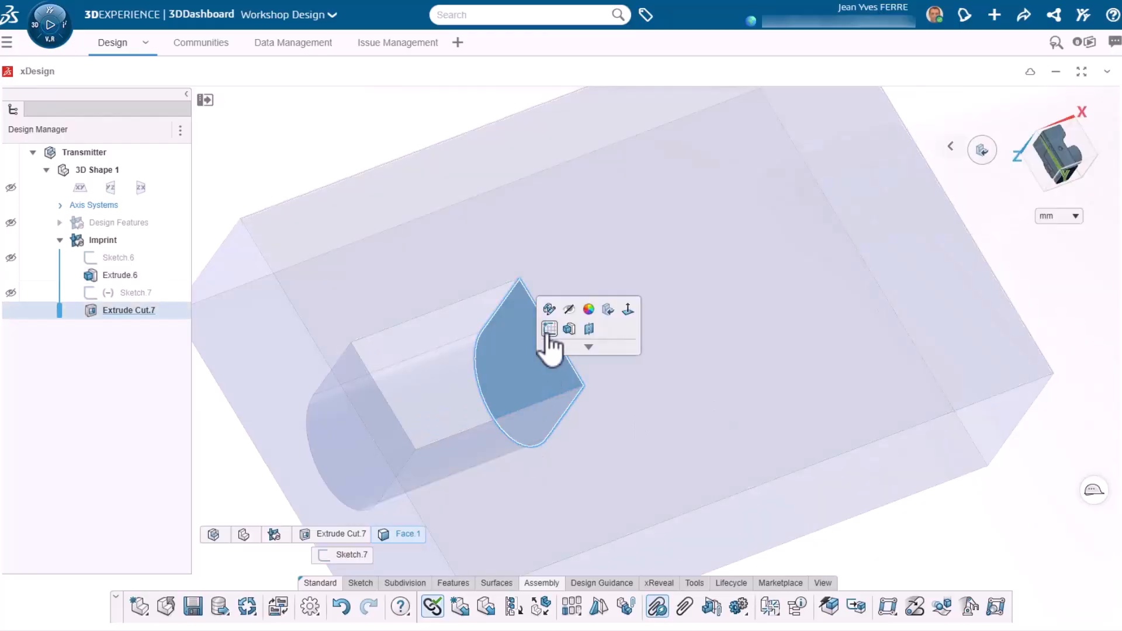
left_click(548, 328)
left_click(563, 606)
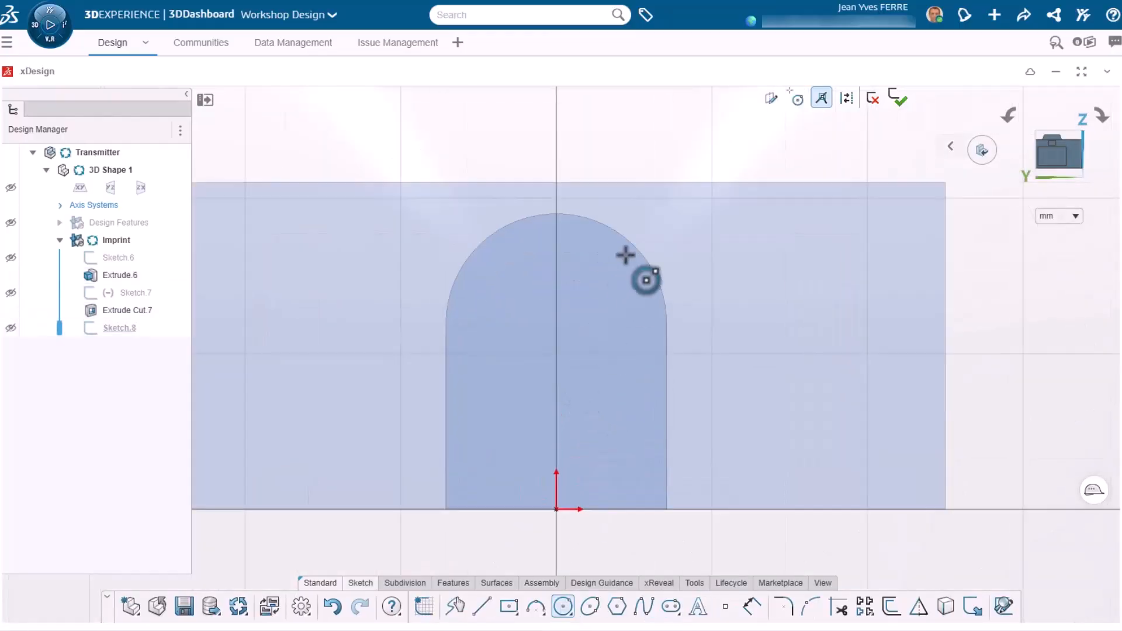
left_click(556, 324)
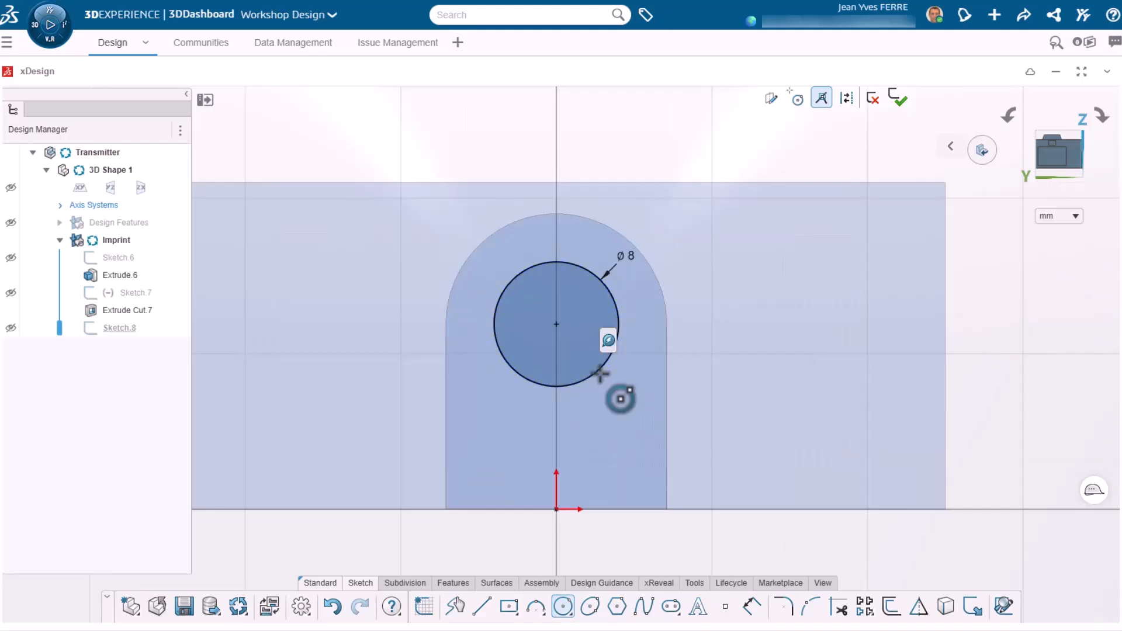
Draw a rectangle from the circle's horizontal diameter down to the block's base line, as wide as the circle.
left_click(517, 613)
left_click(531, 503)
left_click(494, 325)
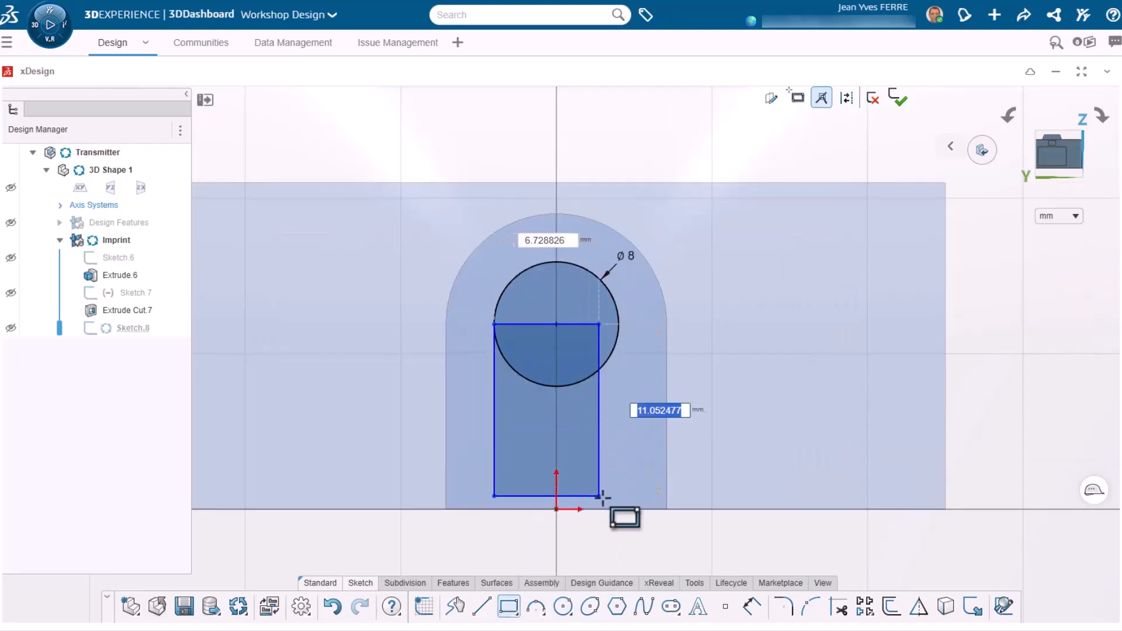
left_click(618, 509)
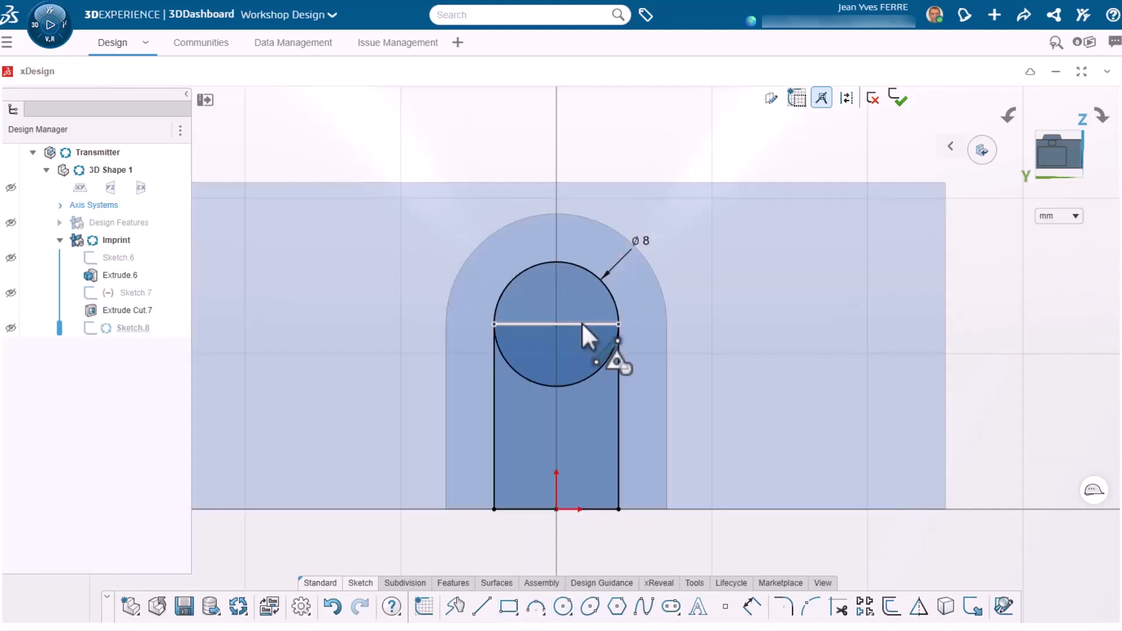
Turn the rectangle's top line into construction geometry, trim the circle's lower half and close the sketch.
left_click(582, 324)
left_click(614, 271)
left_click(838, 606)
left_click(552, 387)
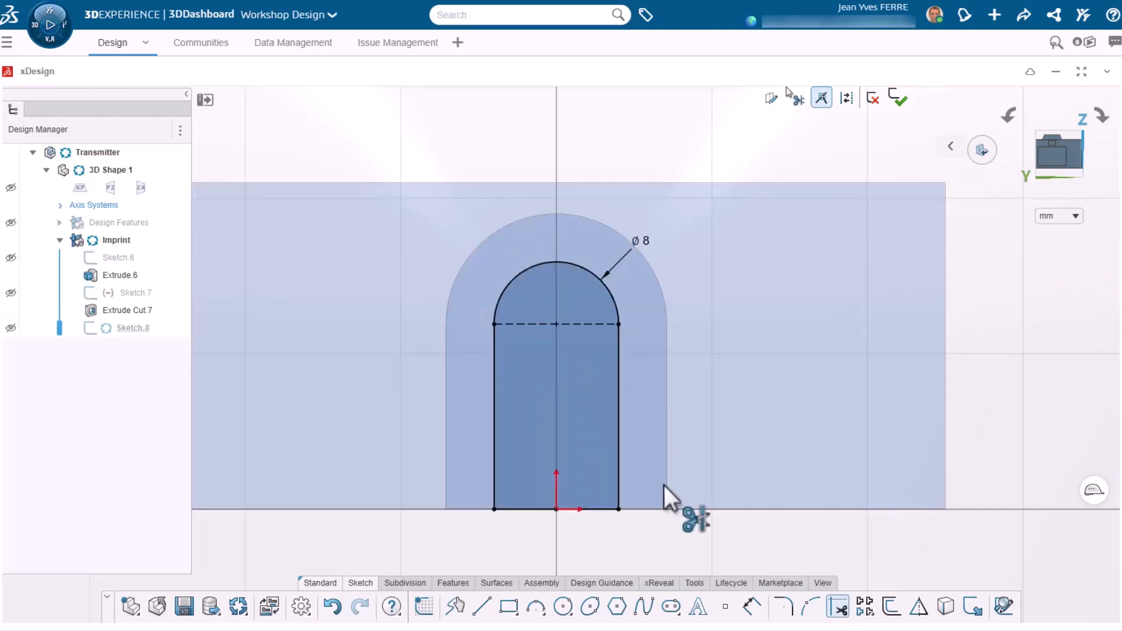
double_click(767, 427)
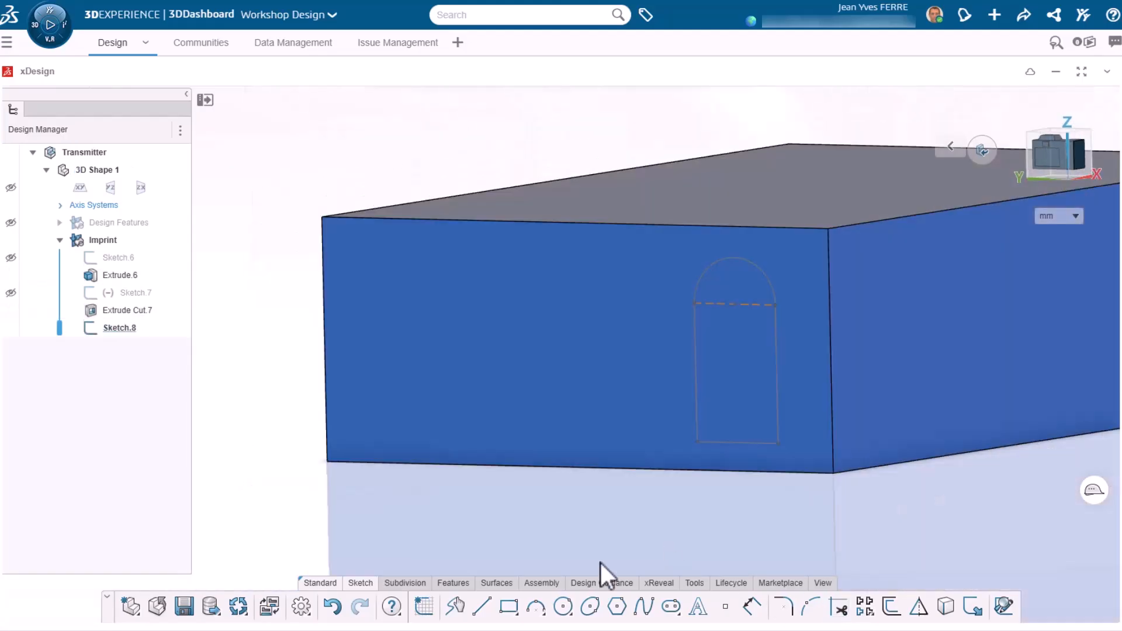
Cut-extrude the 8 mm wide arched slot profile 33 mm into the block along the rod.
left_click(453, 583)
left_click(485, 607)
type("33")
left_click(751, 316)
left_click(308, 317)
scroll(701, 333, "down", 3)
middle_click_drag(818, 333, 608, 328)
left_click(308, 317)
left_click(385, 111)
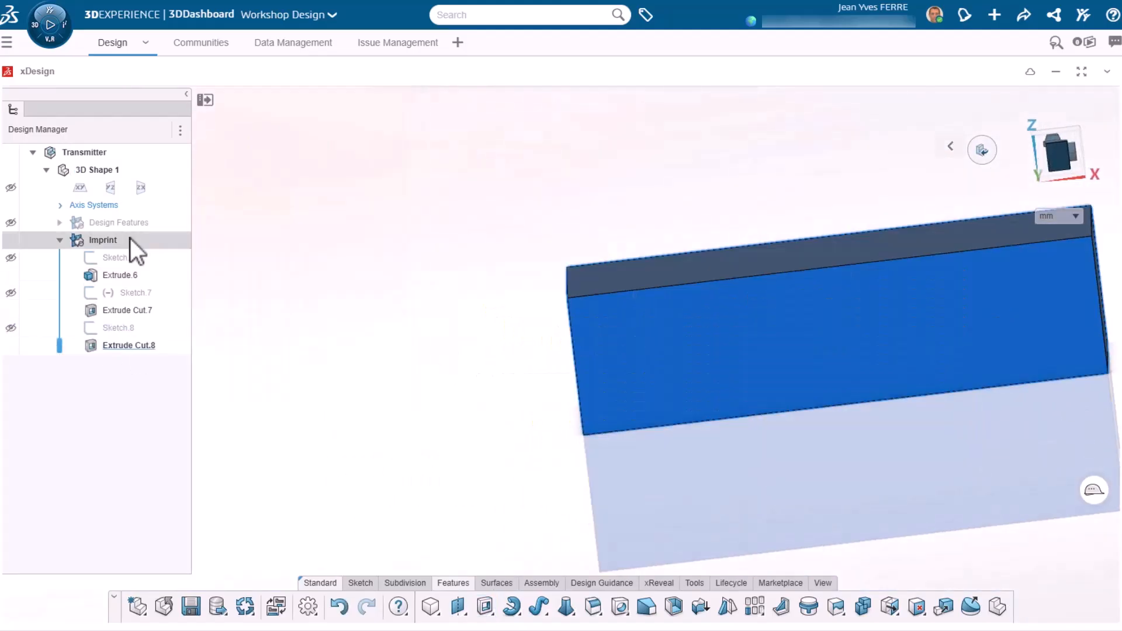
Apply a section view through the Imprint block, shift its plane and examine the pockets.
middle_click_drag(818, 292, 935, 374)
left_click(959, 380)
left_click(822, 583)
left_click(813, 608)
left_click_drag(952, 370, 818, 346)
middle_click_drag(864, 374, 831, 406)
left_click(385, 111)
middle_click_drag(409, 350, 350, 350)
Show the Design Features set again and check how the transmitter fits in the Imprint block.
left_click(117, 223)
left_click(176, 178)
middle_click_drag(368, 254, 520, 331)
left_click(692, 358)
middle_click_drag(701, 374, 697, 361)
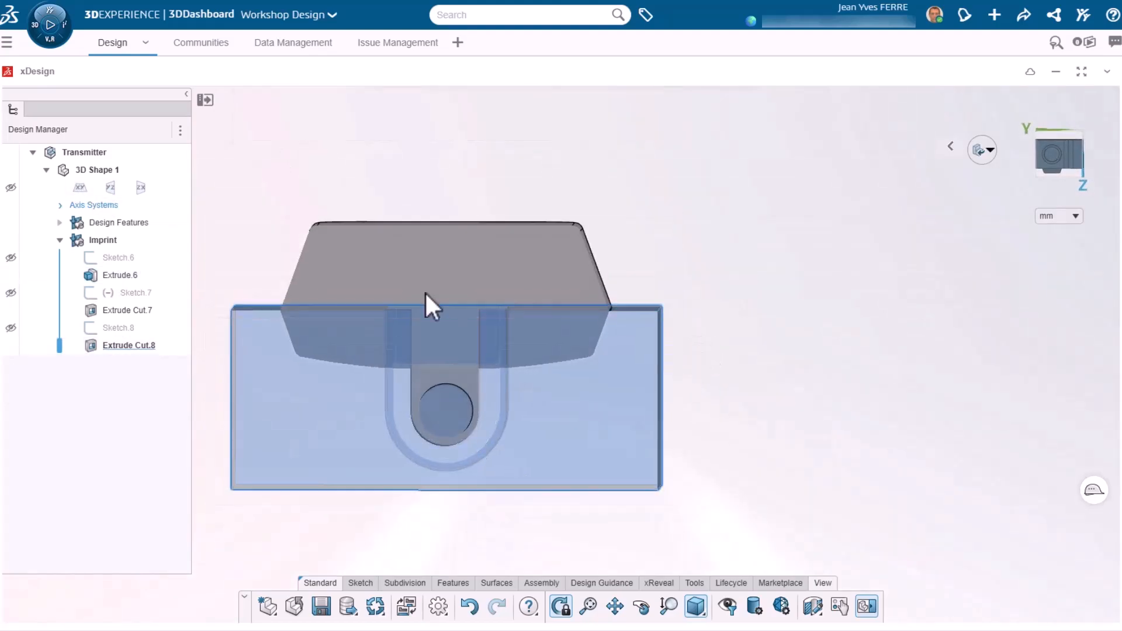
Cut-extrude the inner rectangle of the Imprint block's base sketch into the block, 9 mm deep.
middle_click_drag(288, 243, 322, 277)
left_click(209, 187)
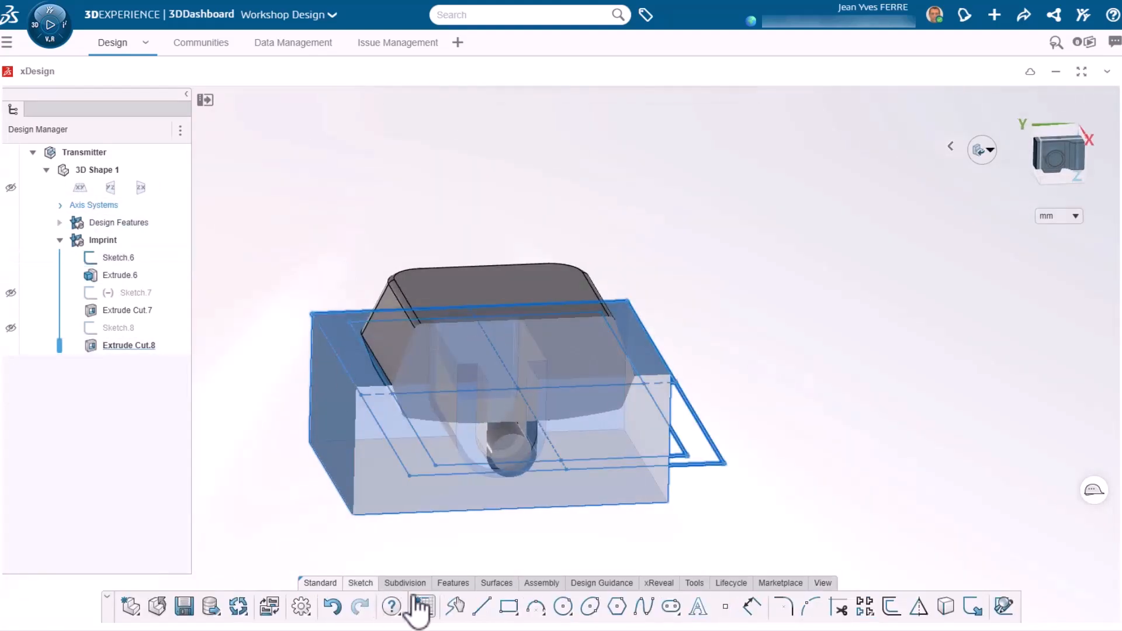
left_click(670, 430)
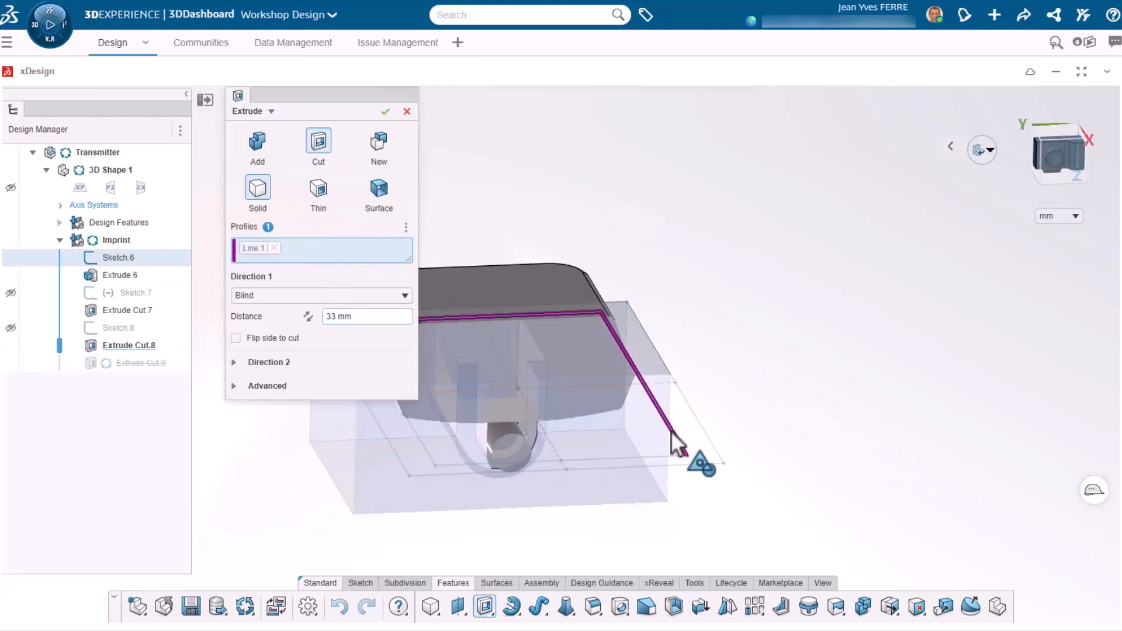
left_click(360, 321)
type("8")
key("Return")
middle_click_drag(544, 362, 527, 300)
scroll(527, 300, "up", 2)
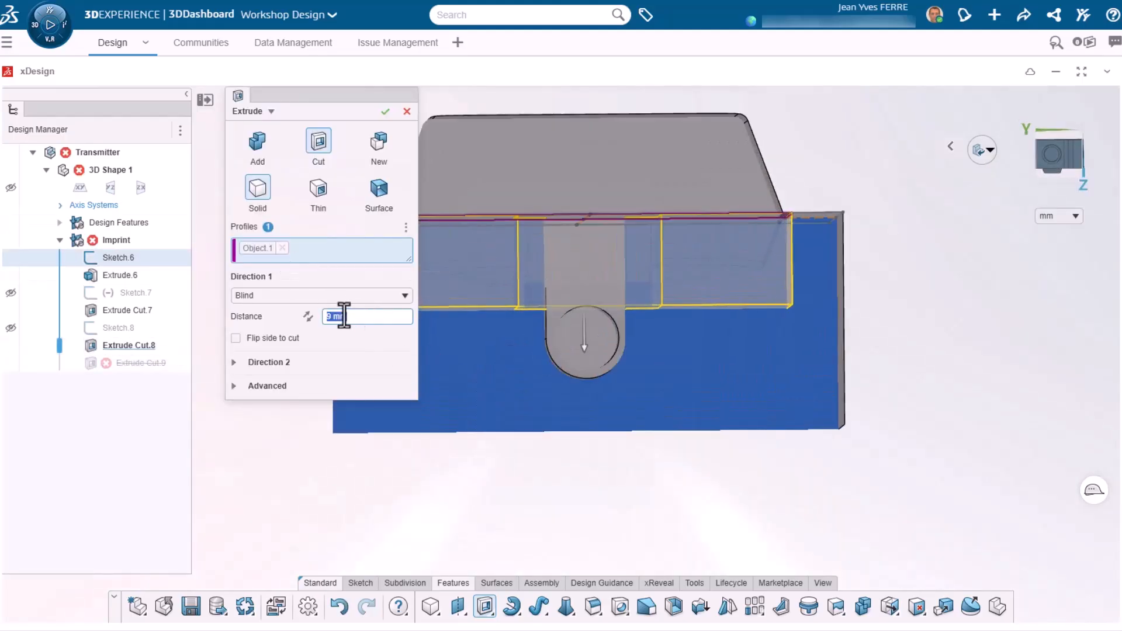
left_click(386, 112)
Edit the rectangular pocket cut and set its depth to 7.5 mm.
mouse_move(589, 364)
middle_mouse_down()
mouse_move(606, 362)
mouse_move(597, 371)
middle_mouse_up()
left_click(145, 363)
left_click(174, 313)
type("7.5")
key("Return")
left_click(386, 112)
Turn off the section view and collapse the Imprint set in the tree.
left_click(978, 151)
scroll(760, 315, "down", 3)
middle_click_drag(660, 315, 671, 423)
left_click(59, 240)
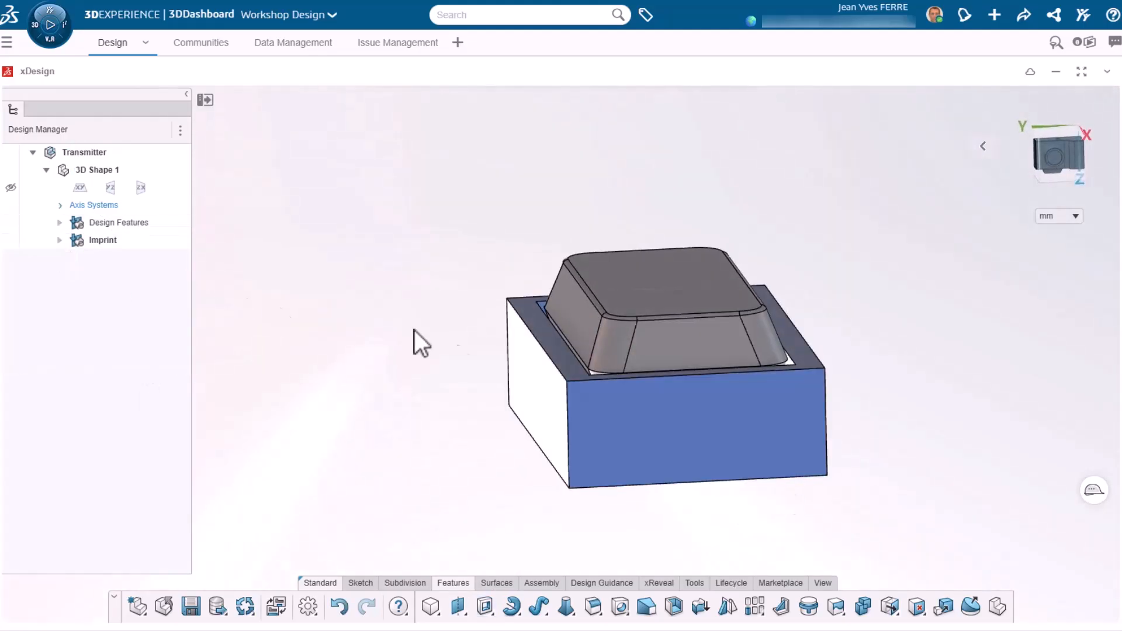
Rename the Imprint set as Imprint top and add an ordered geometrical set named Imprint bottom.
left_click(551, 343)
left_click(709, 270, "ctrl")
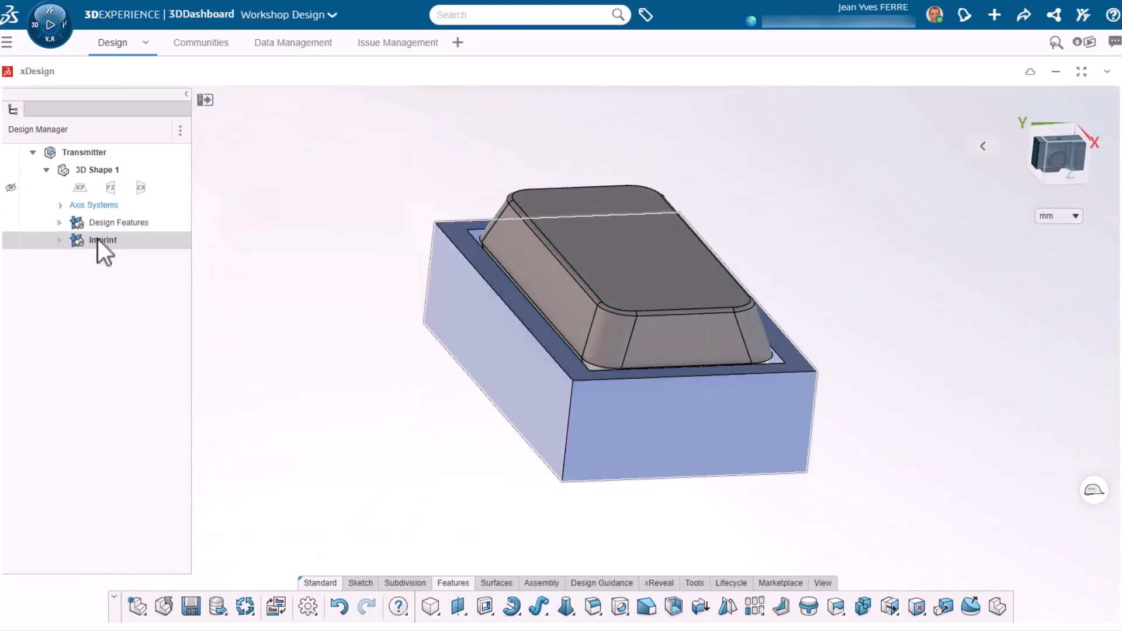
left_click(103, 240)
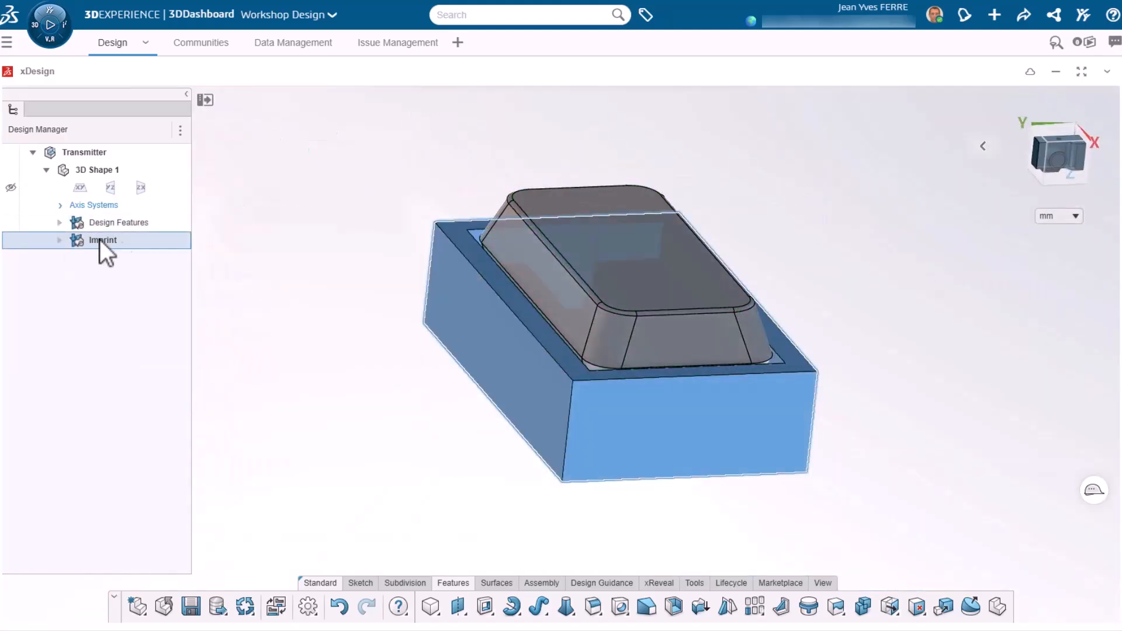
right_click(121, 241)
left_click(124, 250)
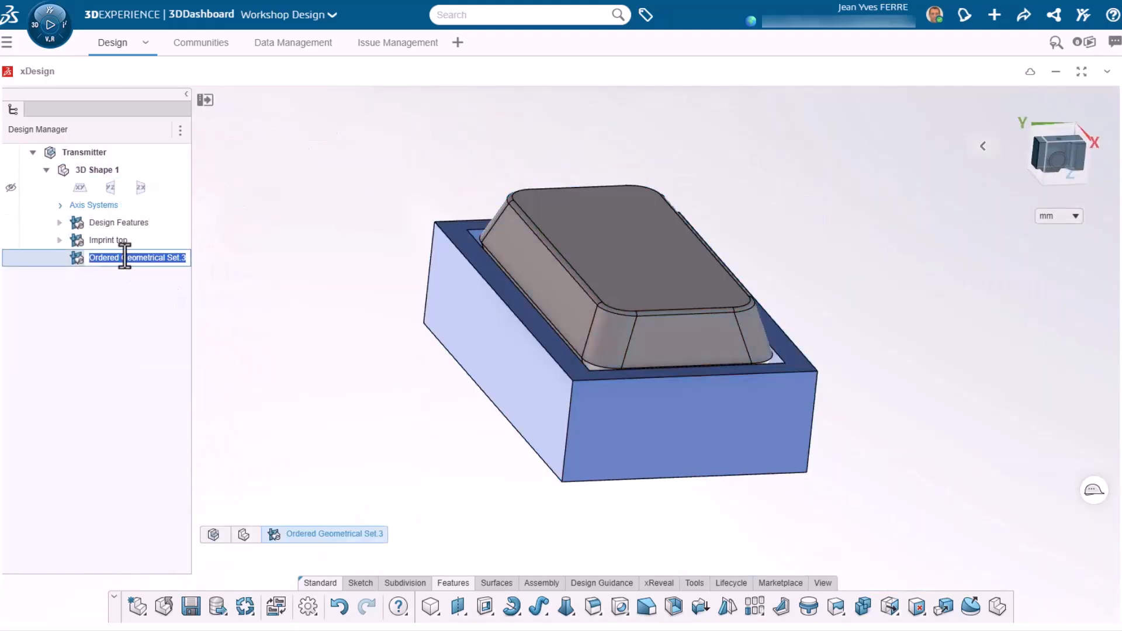
Start a sketch on the Imprint top block's open rim face and project the rim's inner and outer outlines.
middle_click_drag(439, 381, 569, 517)
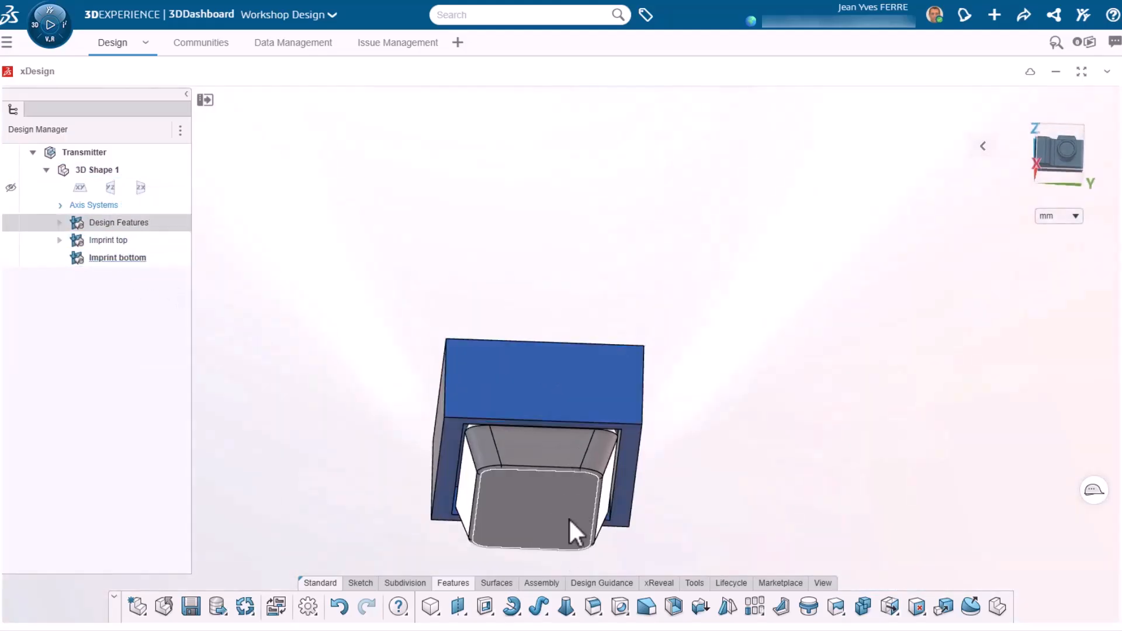
left_click(406, 490)
left_click(452, 450)
left_click(484, 412)
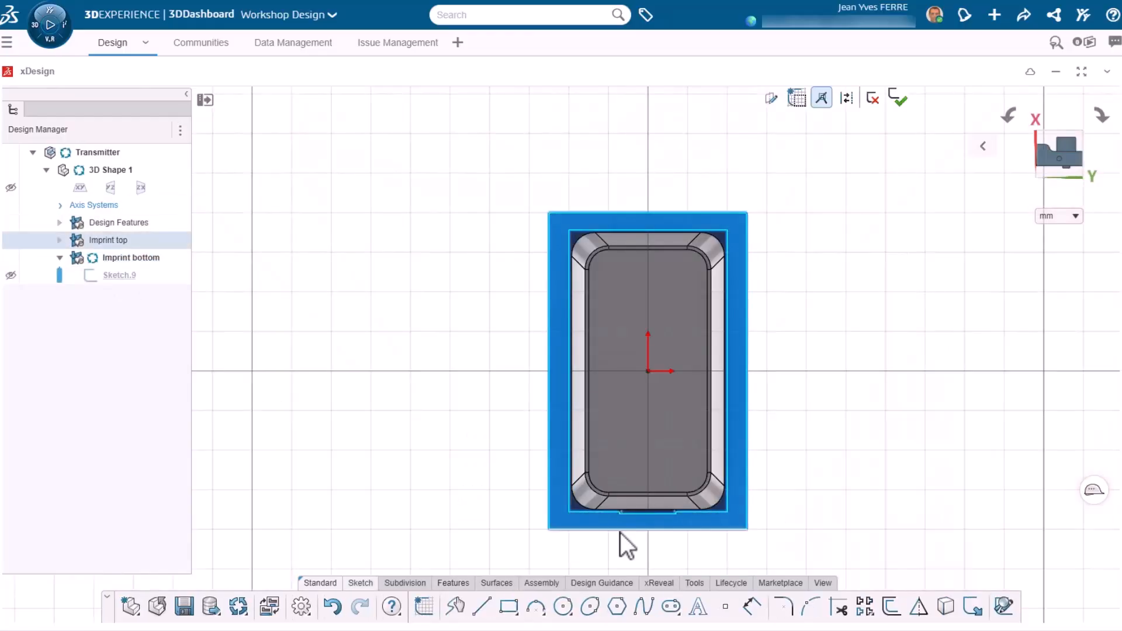
mouse_move(792, 334)
middle_mouse_down()
mouse_move(744, 293)
mouse_move(753, 289)
middle_mouse_up()
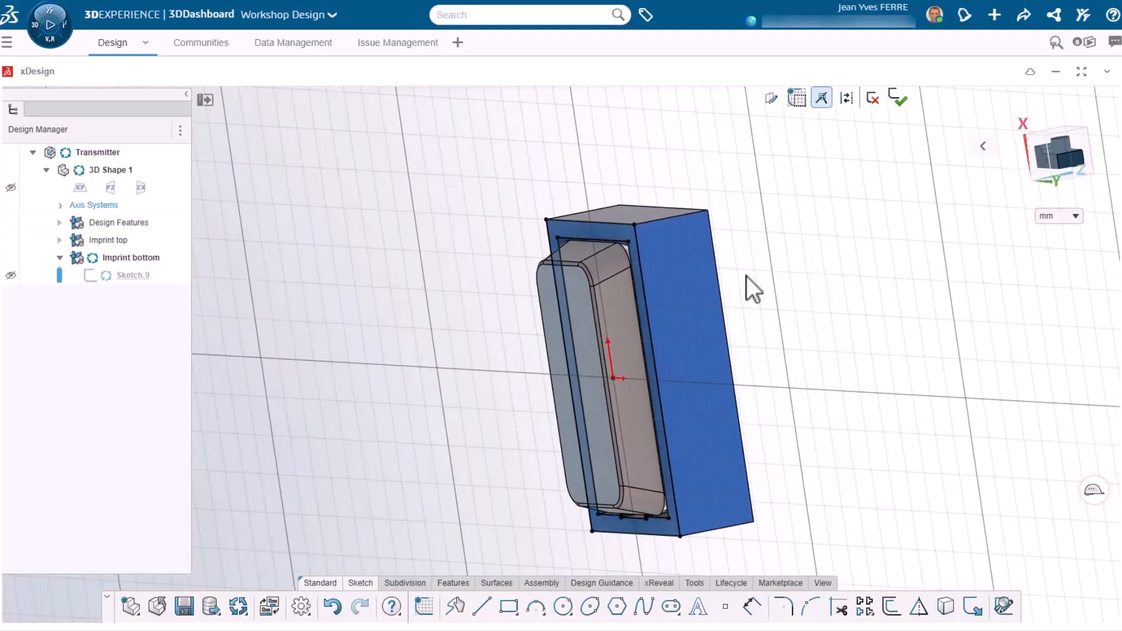
Extrude the projected rim profile 10.5 mm away from the Imprint top block.
left_click(453, 583)
left_click(484, 606)
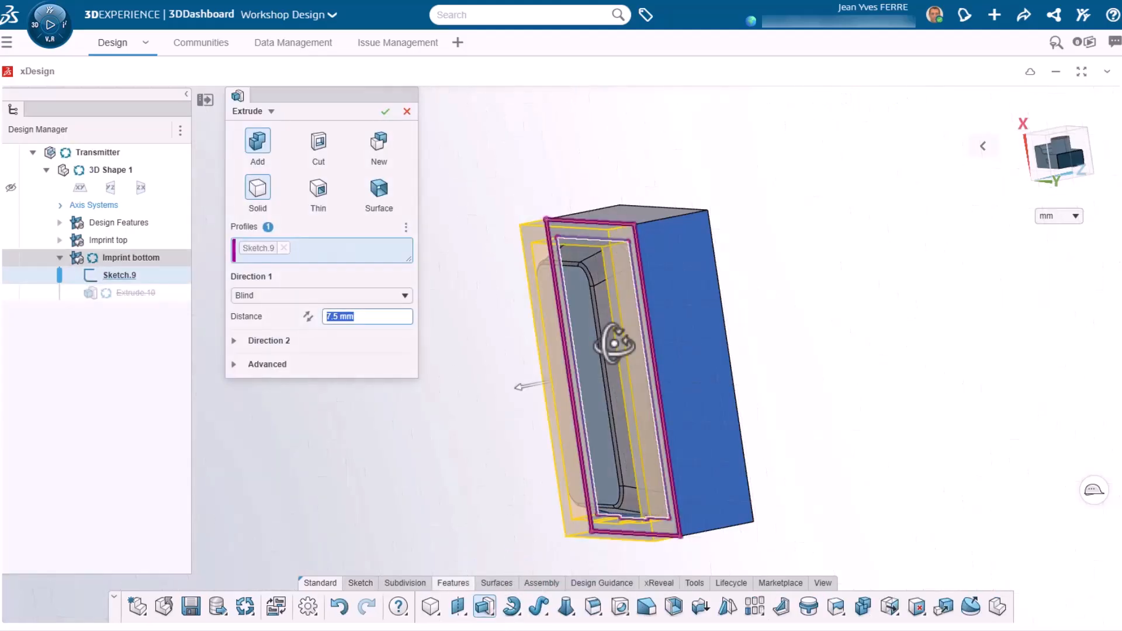
key("Return")
middle_click_drag(575, 320, 691, 490)
middle_click_drag(523, 246, 611, 190)
Color the Imprint bottom set cyan.
left_click(131, 258)
left_click(173, 164)
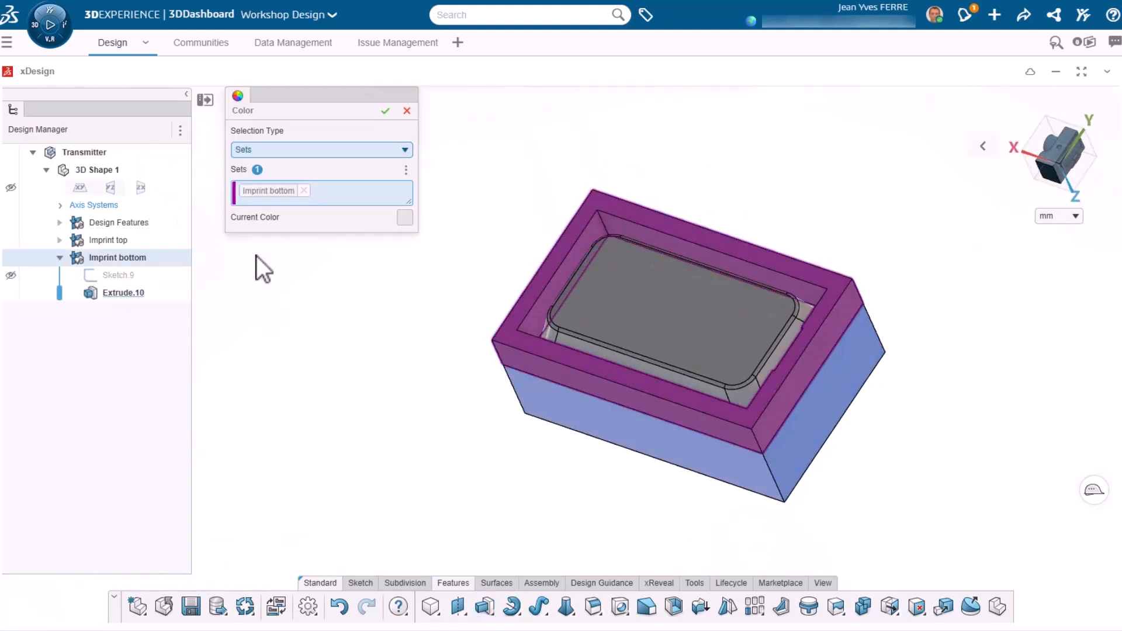
left_click(404, 218)
left_click(355, 351)
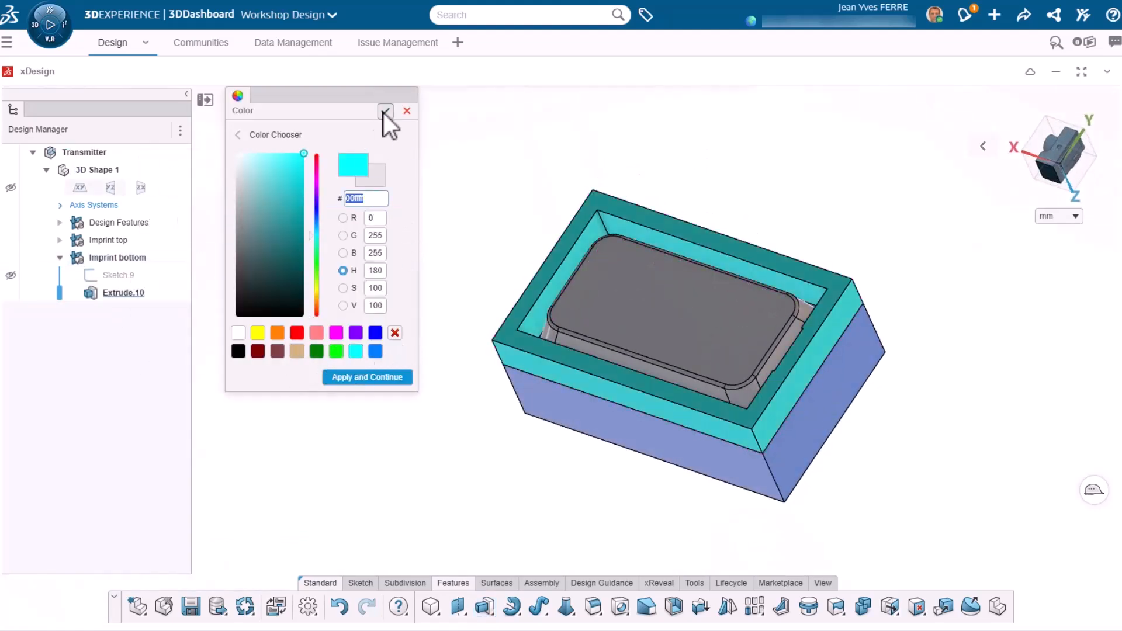
left_click(385, 110)
Sketch on the cyan frame's outer rim face and project only its outer edges as a closed rectangle.
middle_click_drag(432, 176, 476, 201)
left_click(552, 301)
left_click(552, 270)
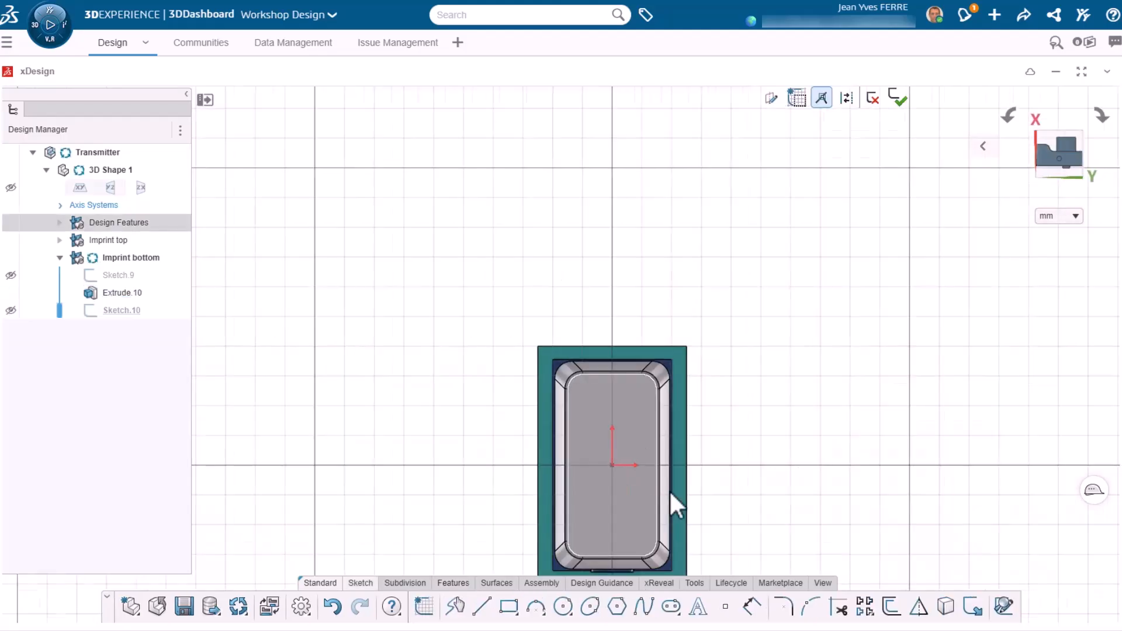
left_click(650, 472)
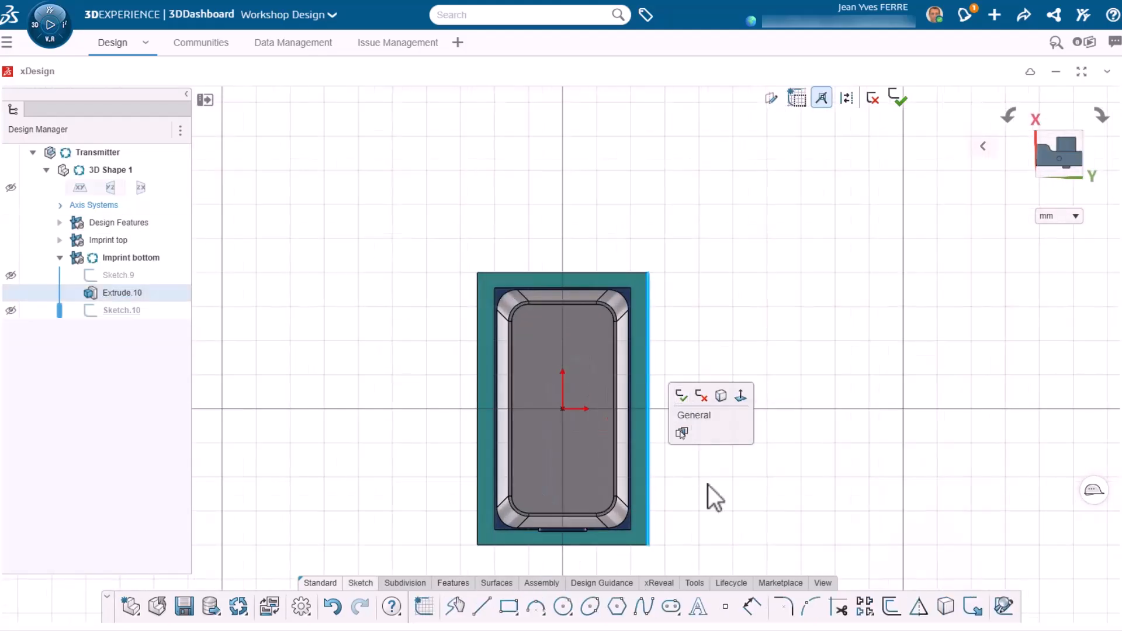
left_click(632, 476)
right_click(632, 477)
left_click(705, 442)
key("Delete")
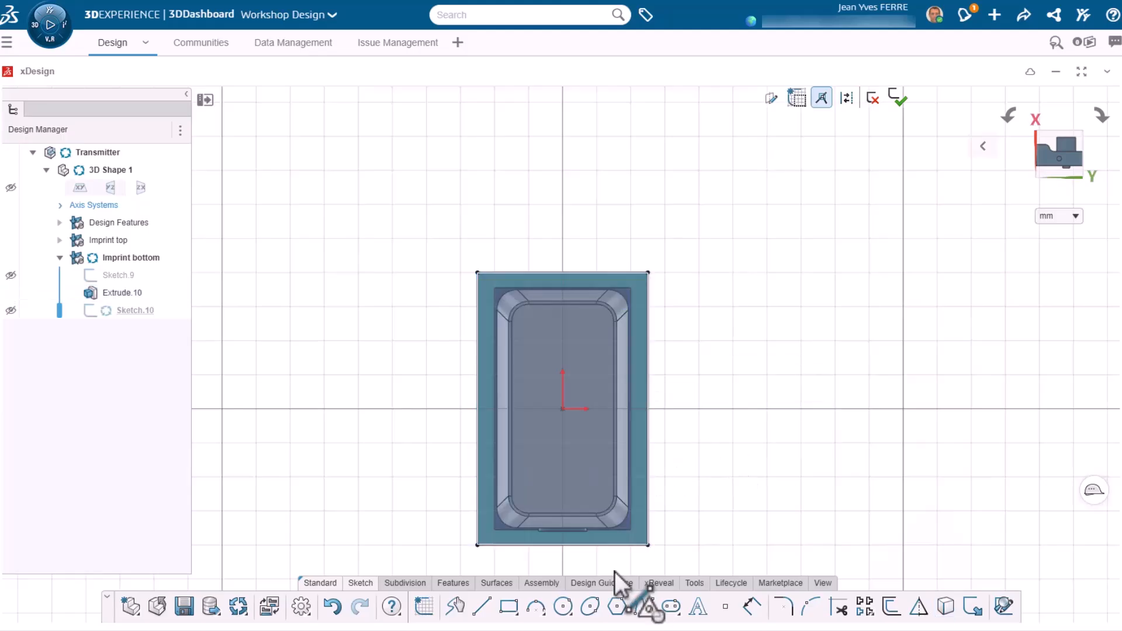
Extrude the projected outer rectangle 2 mm to close the cyan frame with a floor.
left_click(453, 582)
middle_click_drag(706, 485, 710, 403)
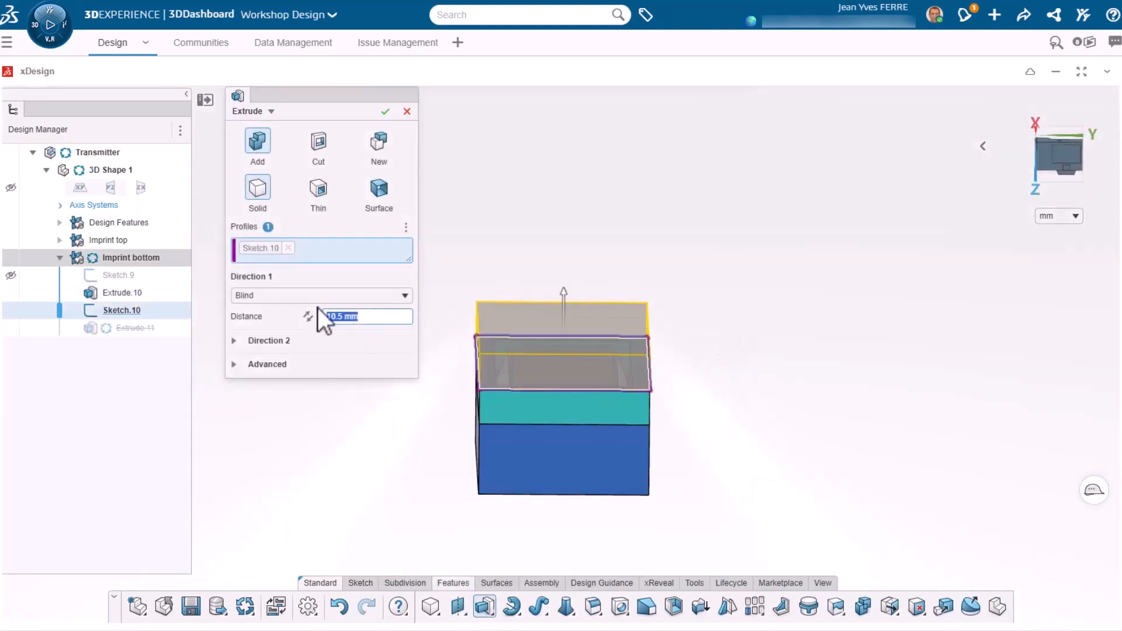
type("2")
key("Return")
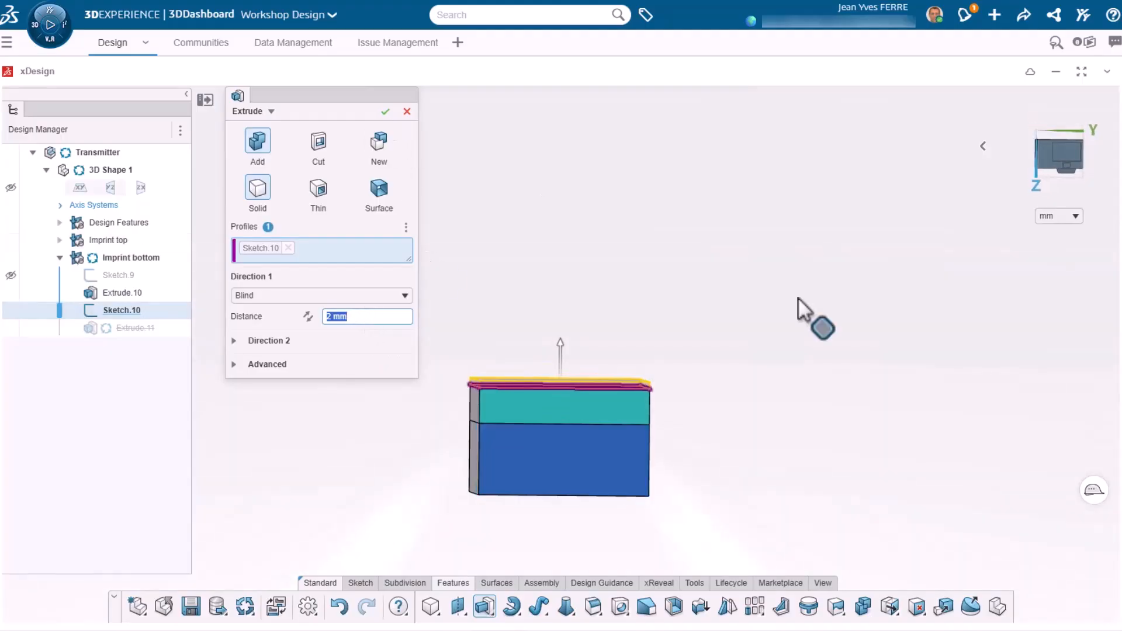
key("Return")
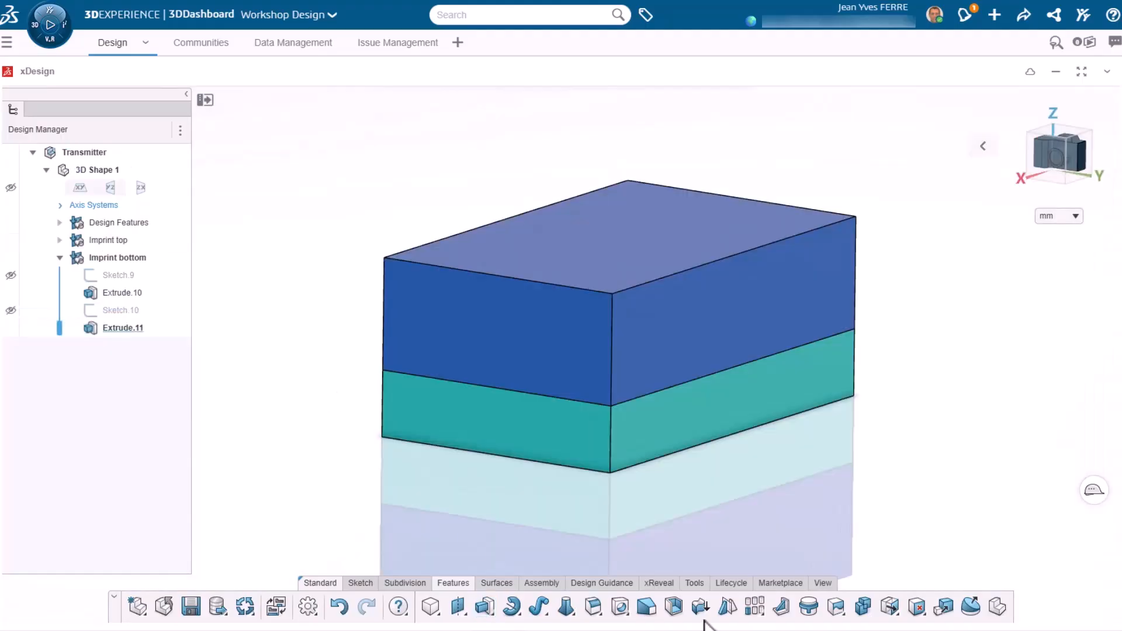
Draft the four outer side faces of Imprint bottom by 5 degrees, with the xy plane as neutral plane.
left_click(646, 606)
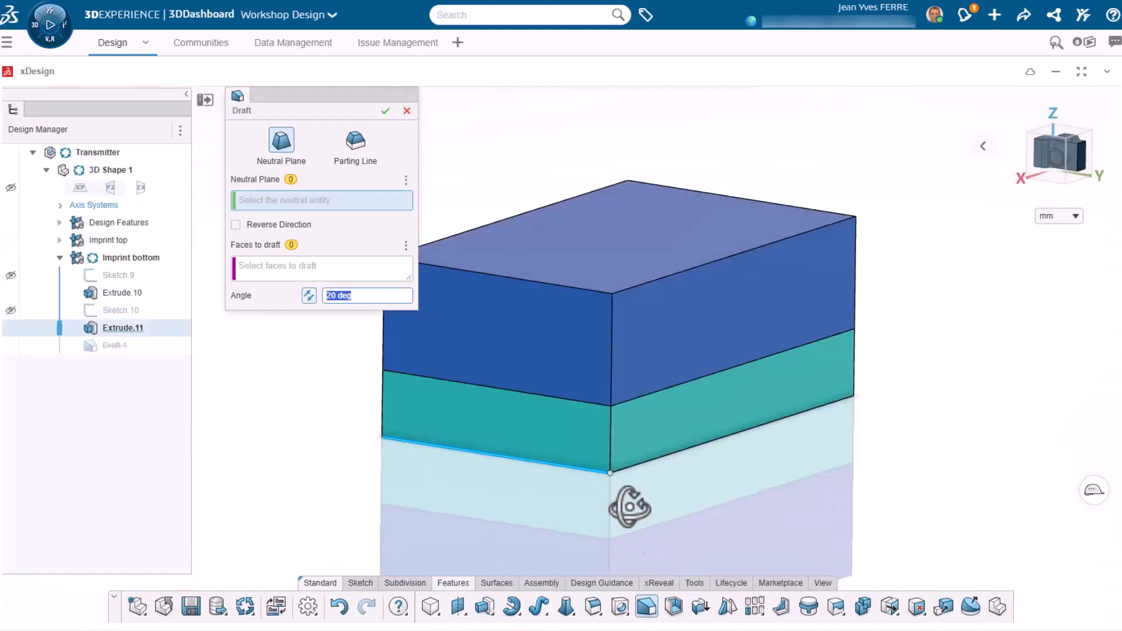
left_click(80, 187)
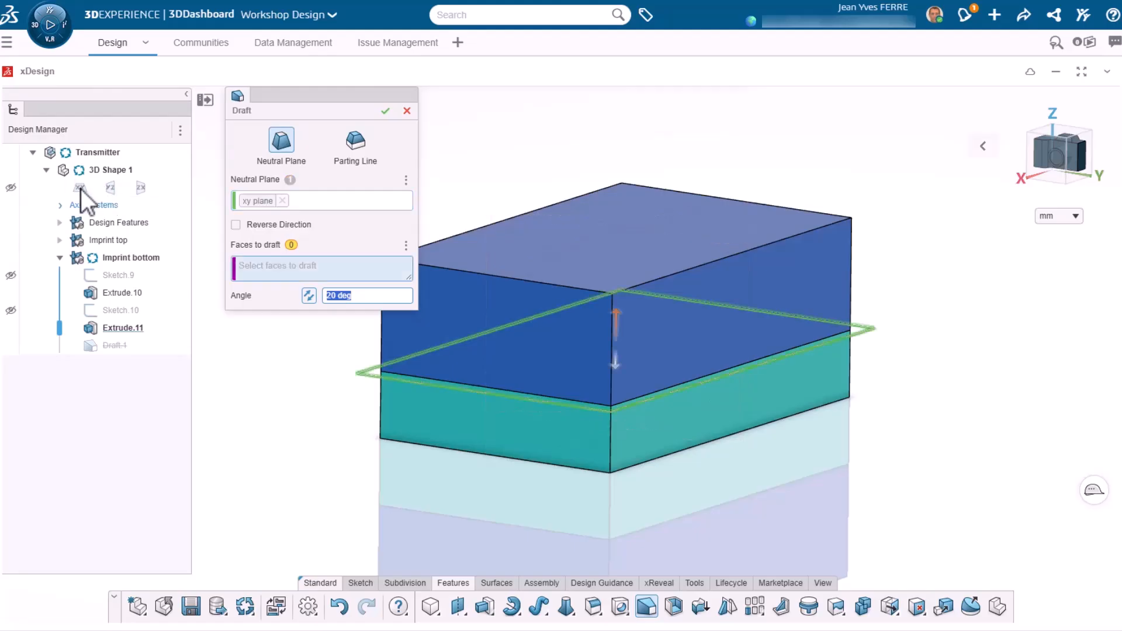
left_click(595, 422)
left_click(660, 421)
middle_click_drag(666, 424, 634, 452)
left_click(914, 331)
middle_click_drag(929, 356, 847, 383)
left_click(970, 266)
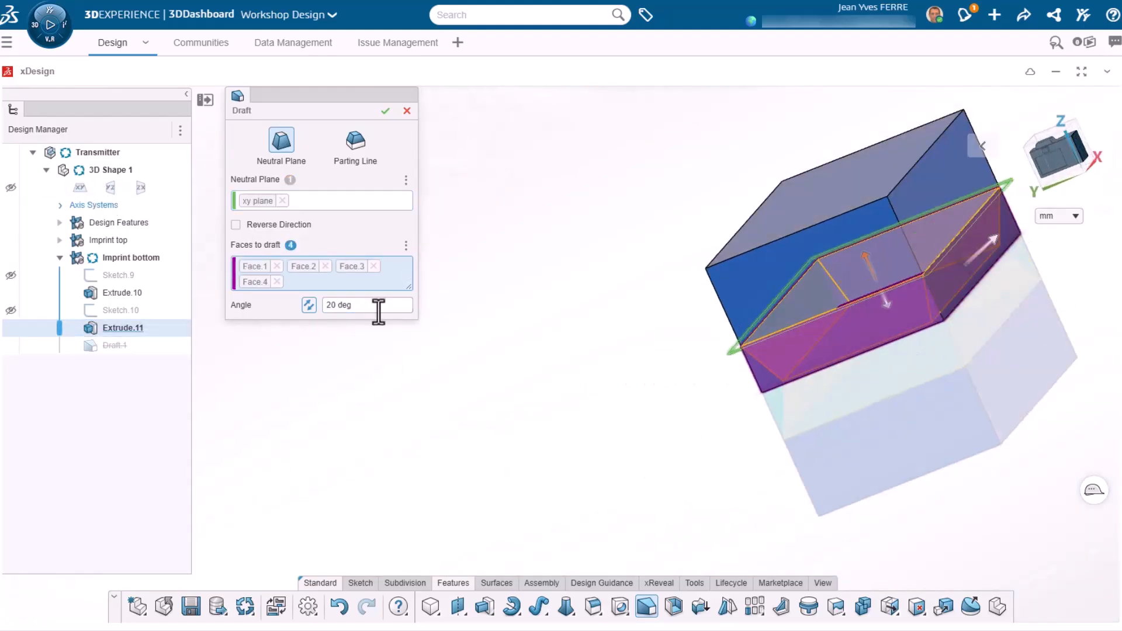
type("5")
key("Return")
left_click(385, 111)
Edit the base extrusion of Imprint top and add a 5 degree draft in Direction 1.
middle_click_drag(682, 457, 747, 288)
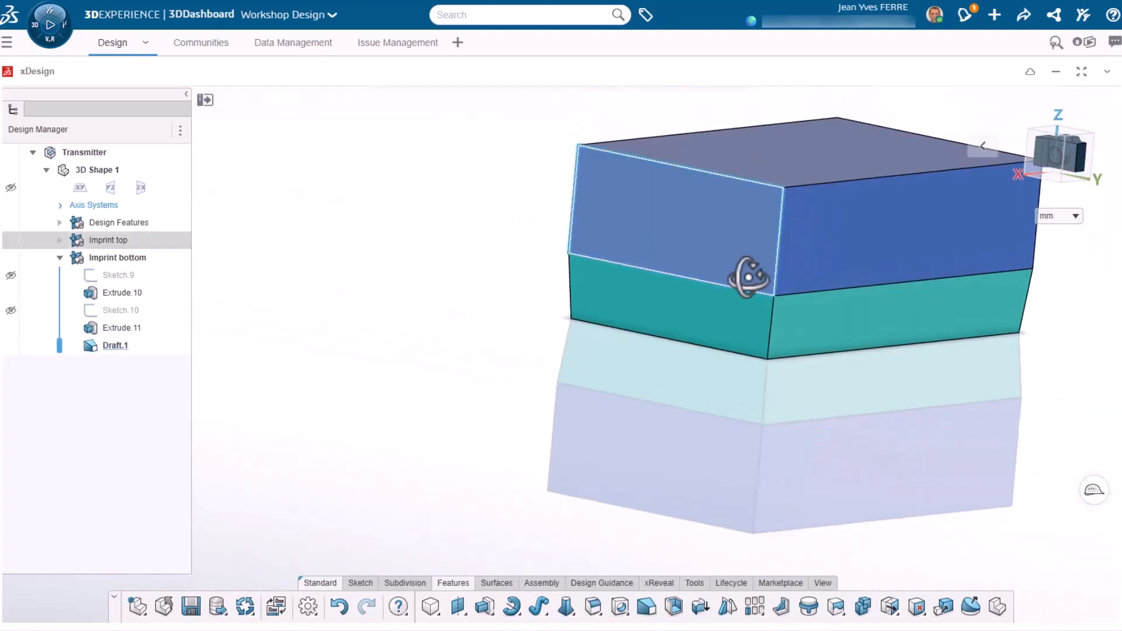
double_click(104, 242)
left_click(117, 276)
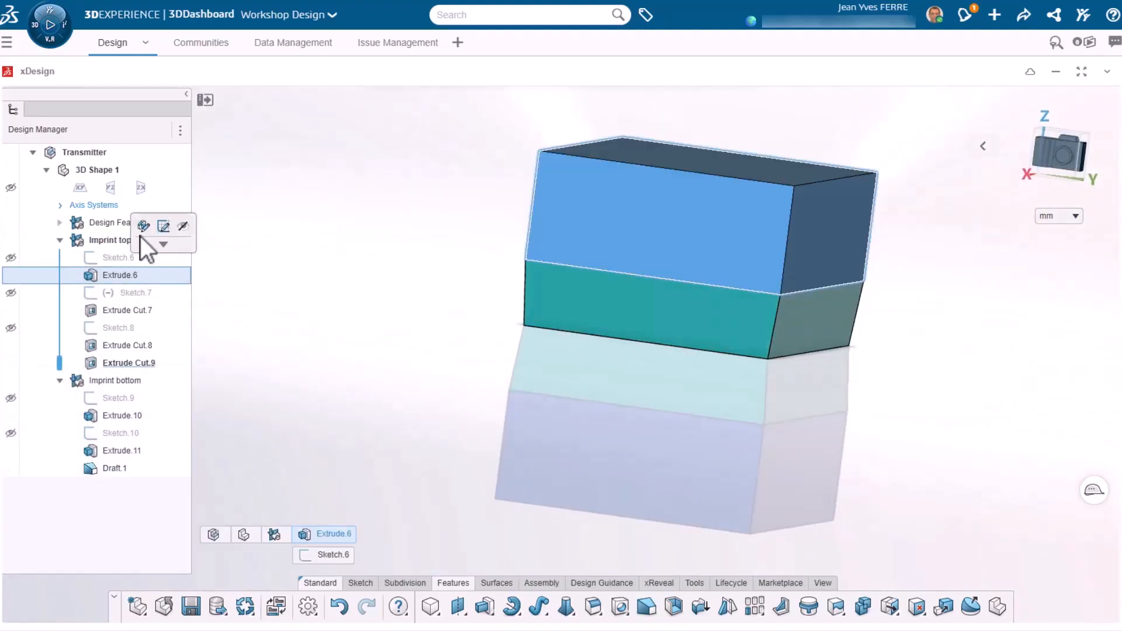
left_click(144, 226)
left_click(266, 365)
left_click(321, 435)
left_click(294, 465)
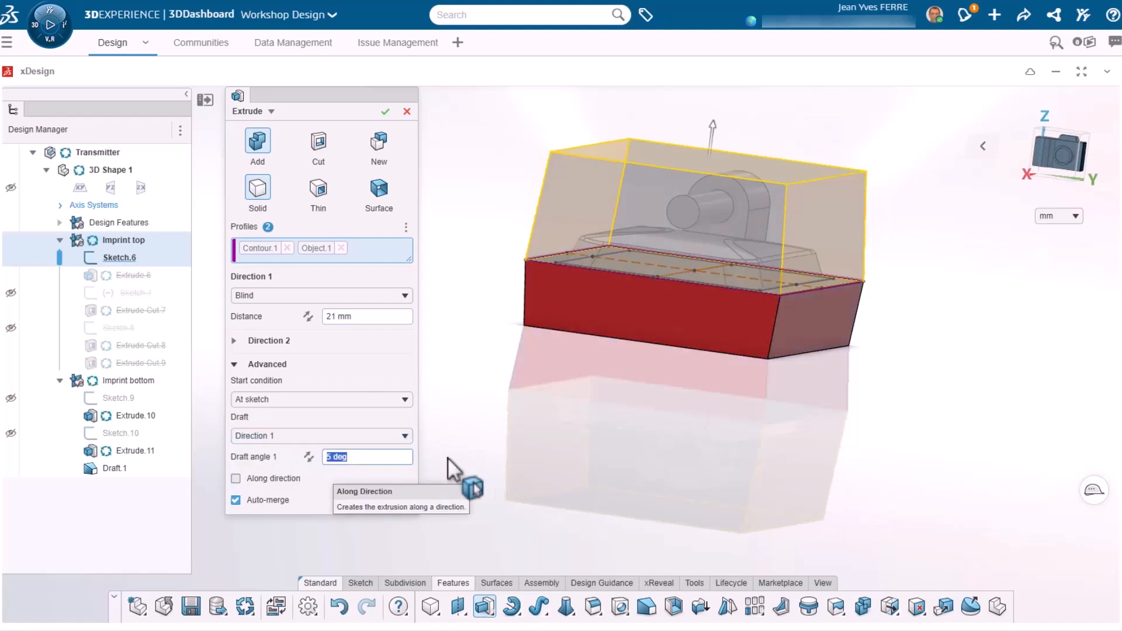
left_click(385, 115)
middle_click_drag(601, 309, 678, 358)
Collapse the Imprint bottom set and hide the Imprint top and Design Features sets.
left_click(60, 380)
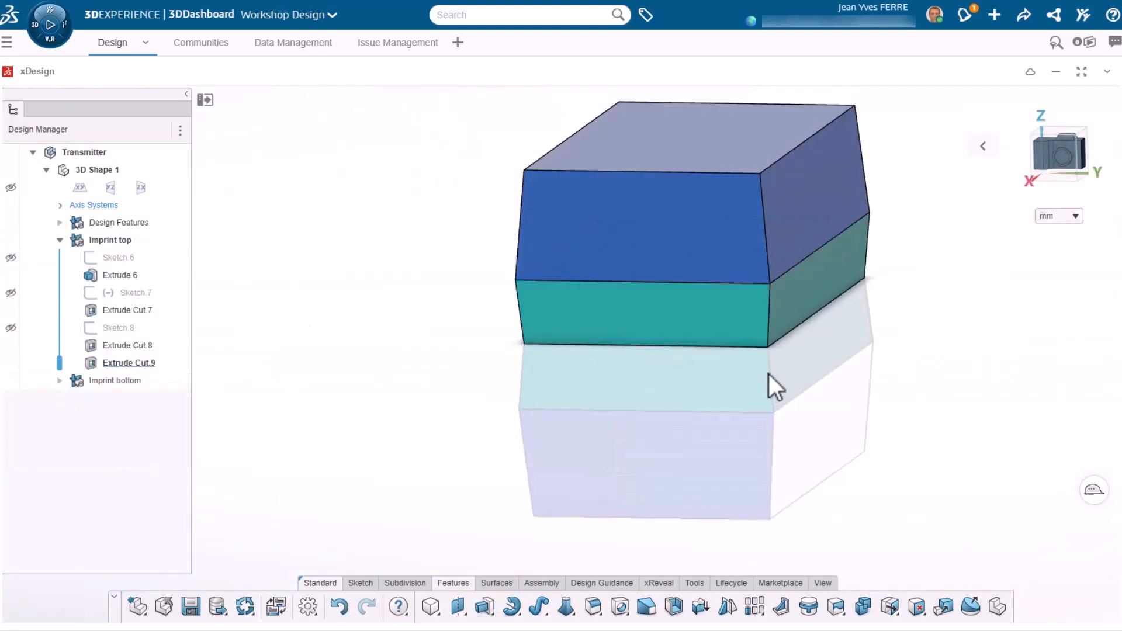
left_click(10, 239)
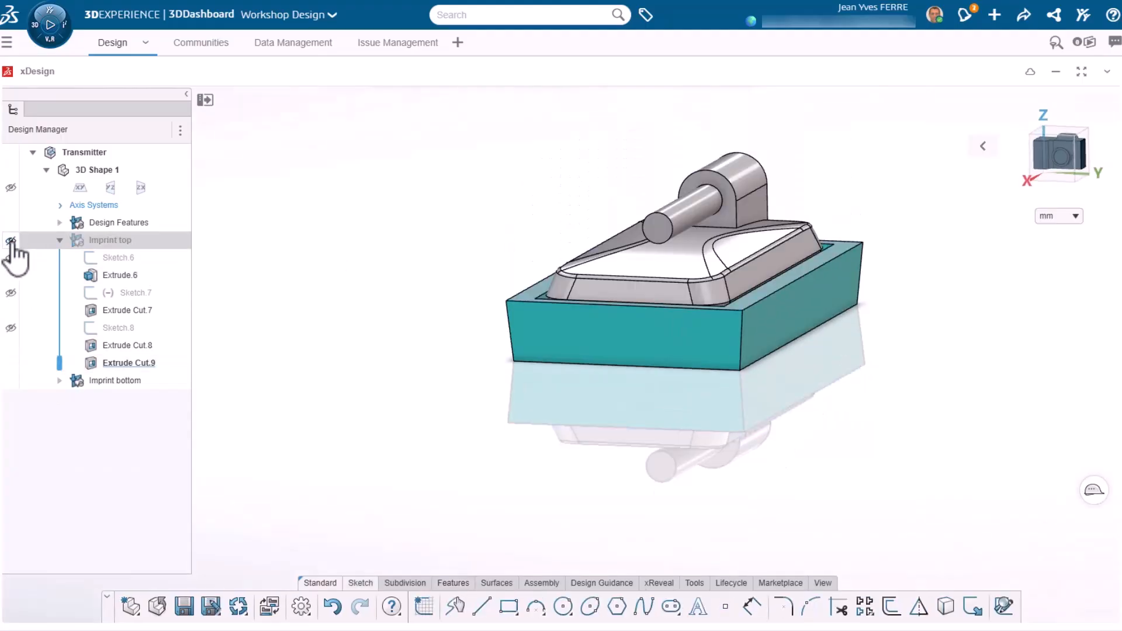
left_click(11, 222)
Sketch a 10 by 15 mm rectangle on the pocket floor, centred by a construction line to the origin, and tidy its dimensions.
middle_click_drag(689, 271, 698, 362)
left_click(702, 397)
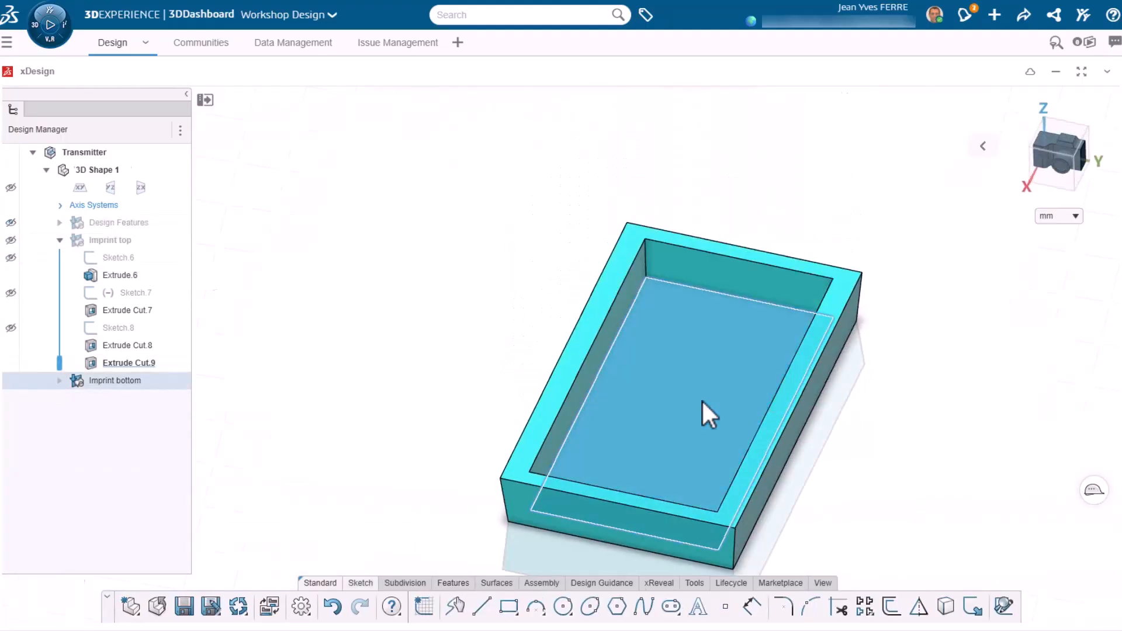
left_click(424, 606)
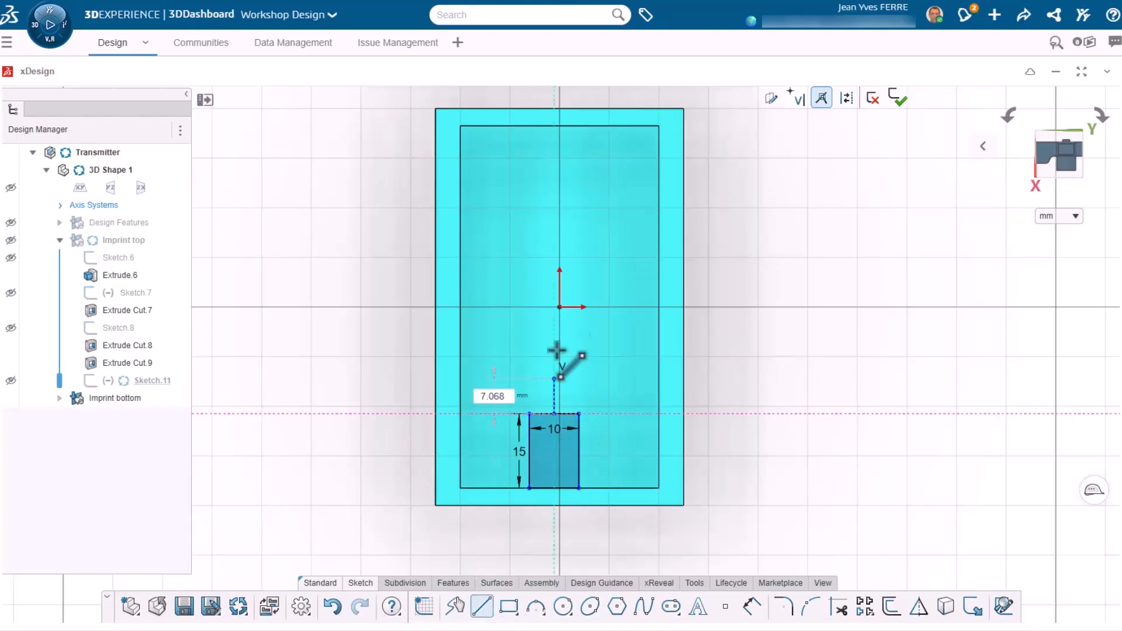
double_click(573, 319)
left_click(611, 299)
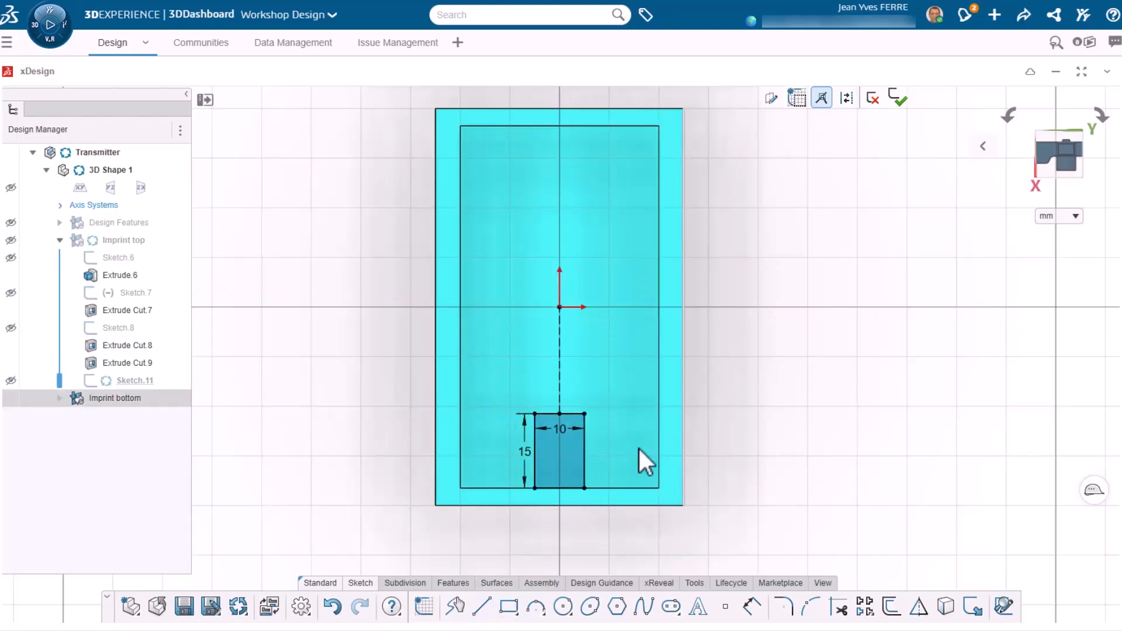
left_click_drag(521, 442, 512, 438)
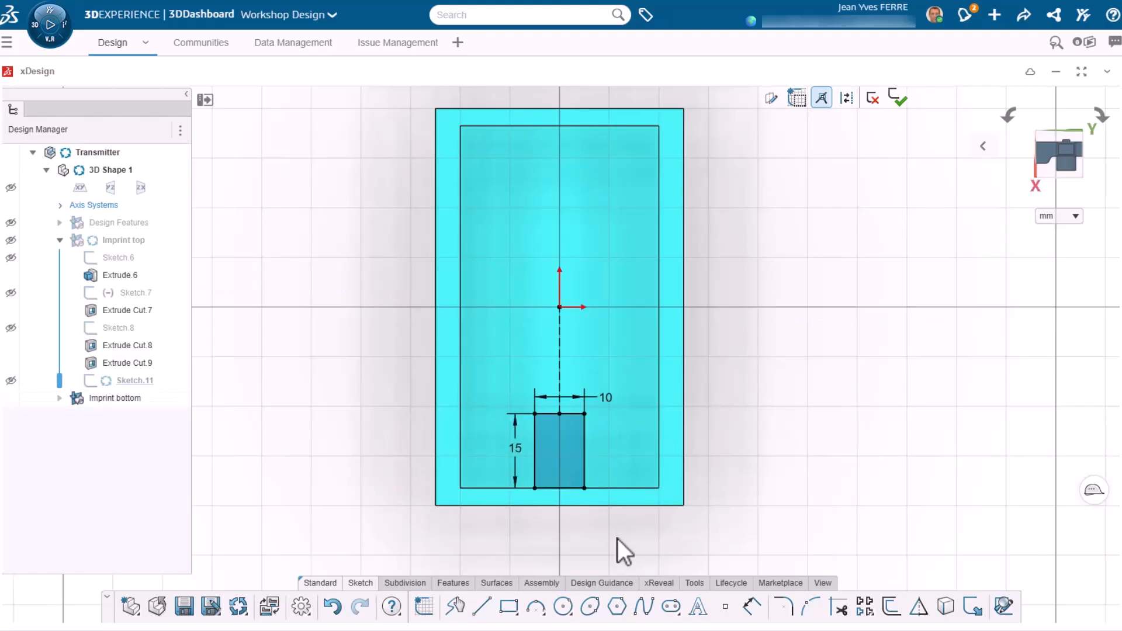
Cut the 10 by 15 mm rectangle into the pocket floor as a blind cut 1.5 mm deep, with the direction reversed.
left_click(453, 583)
left_click(484, 606)
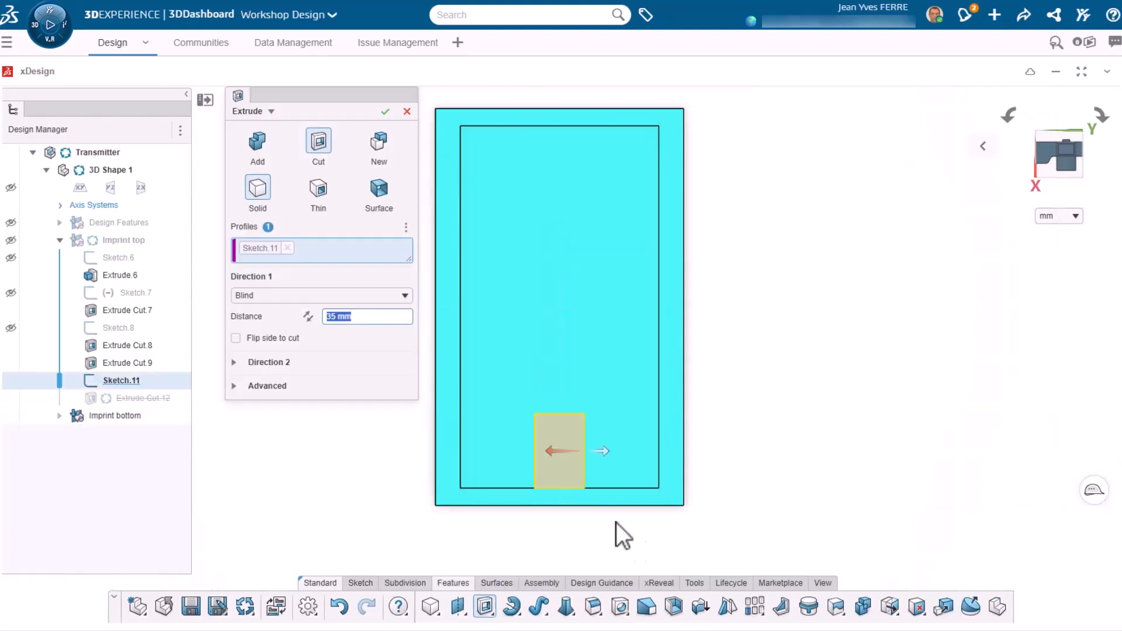
middle_click_drag(537, 465, 493, 302)
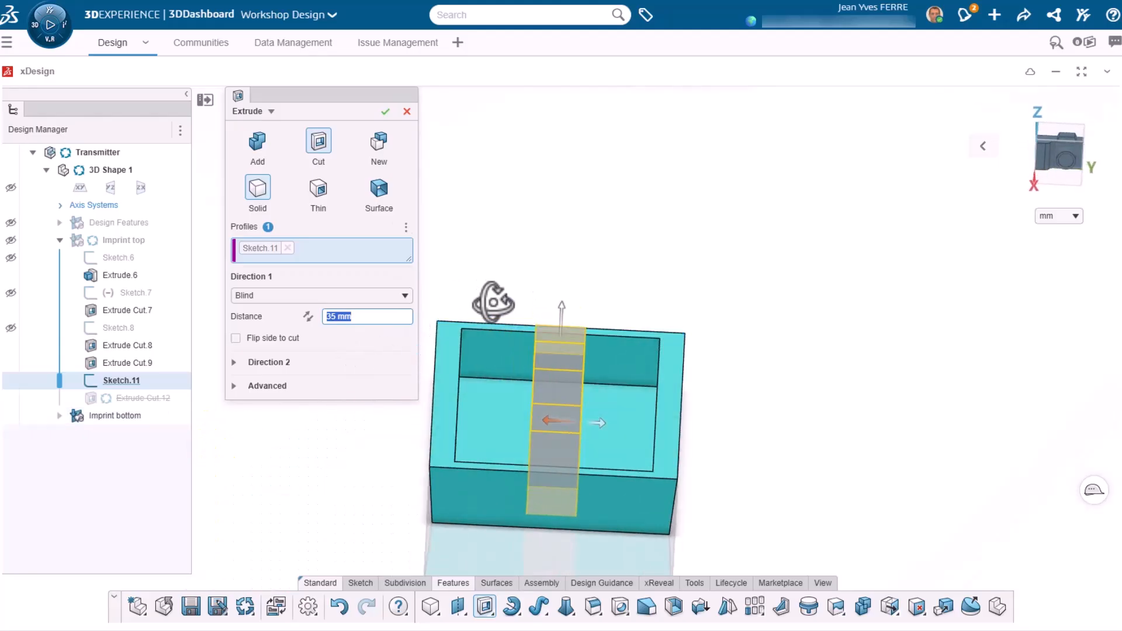
left_click(310, 320)
middle_click_drag(520, 432, 546, 327)
scroll(574, 386, "up", 5)
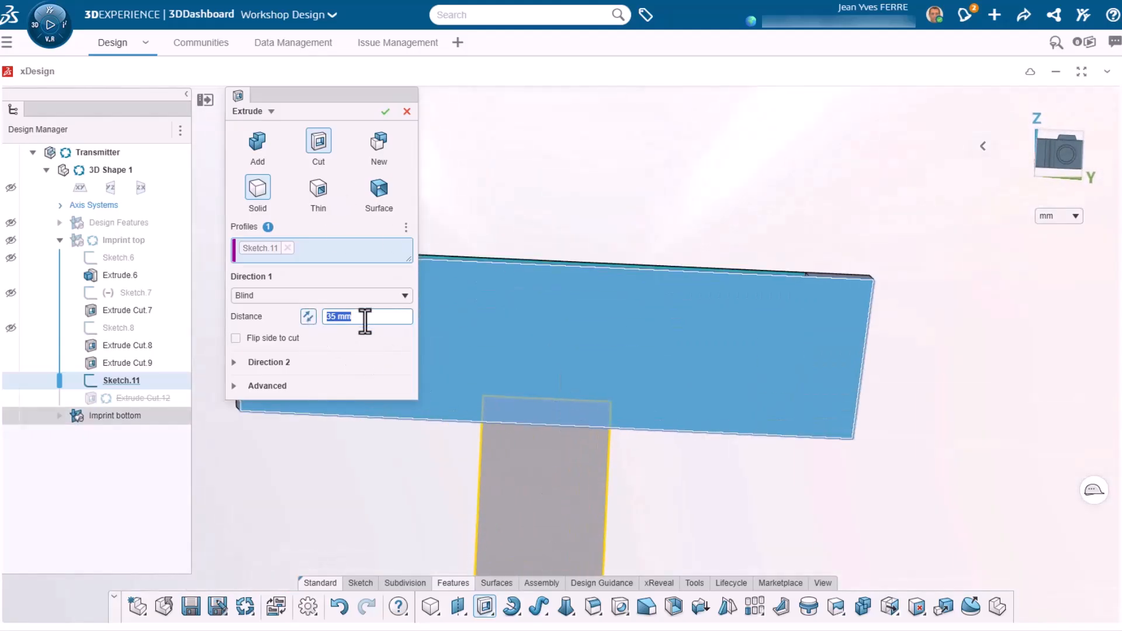
type("1.5")
key("Return")
middle_click_drag(585, 435, 573, 403)
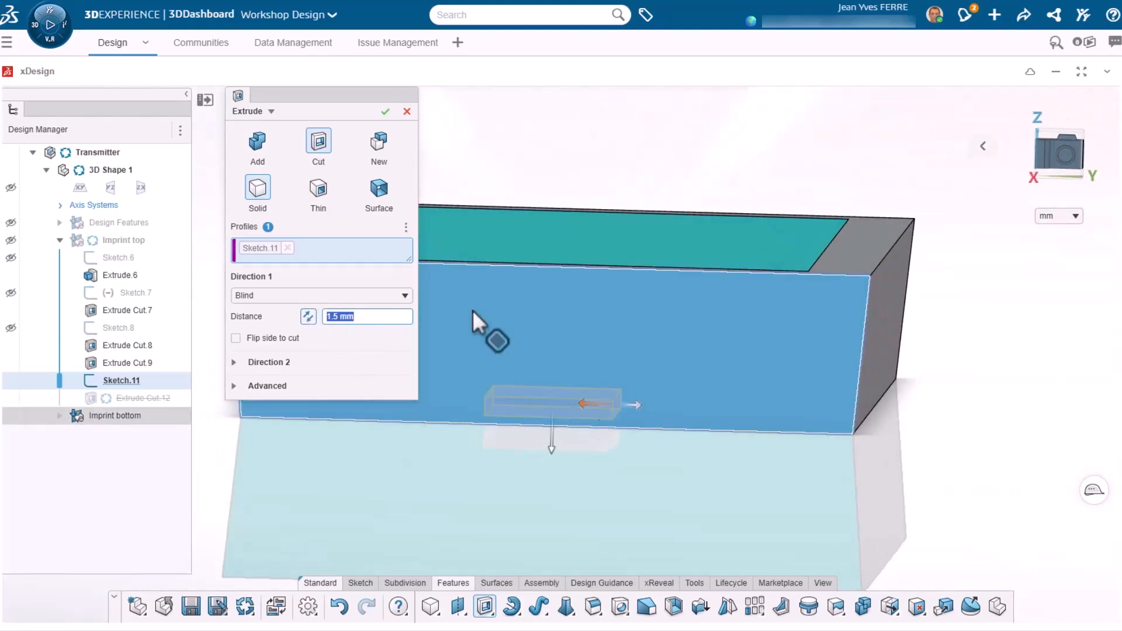
left_click(386, 112)
middle_click_drag(629, 124, 544, 461)
Move the rectangle sketch and its failed cut from Imprint top to the end of Imprint bottom and make that cut the last active feature.
left_click(138, 400)
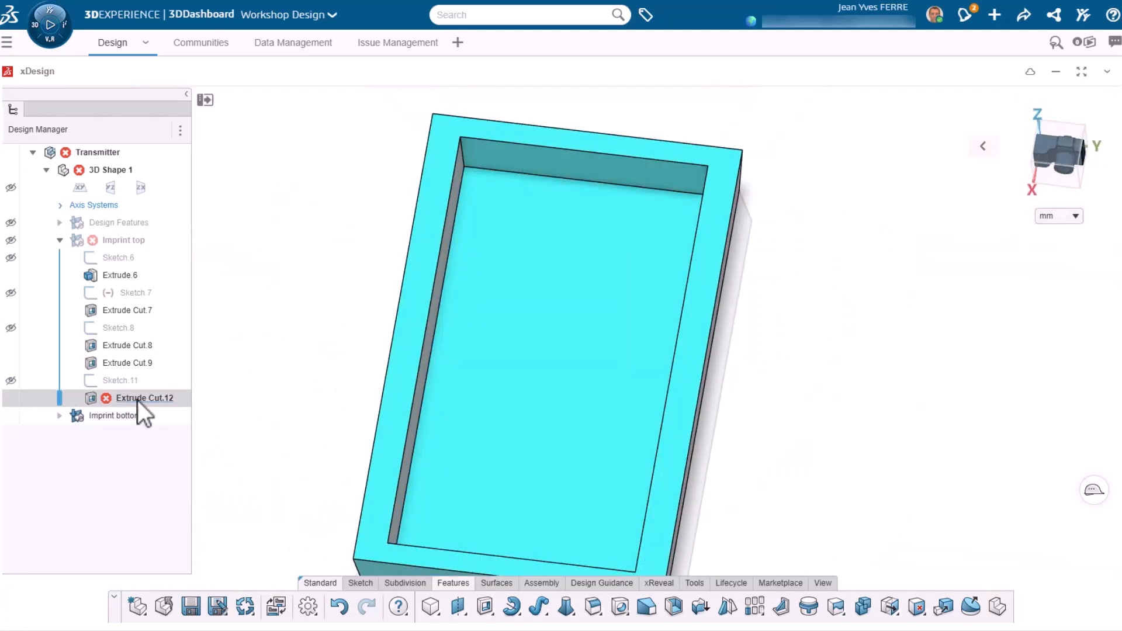
left_click(188, 348)
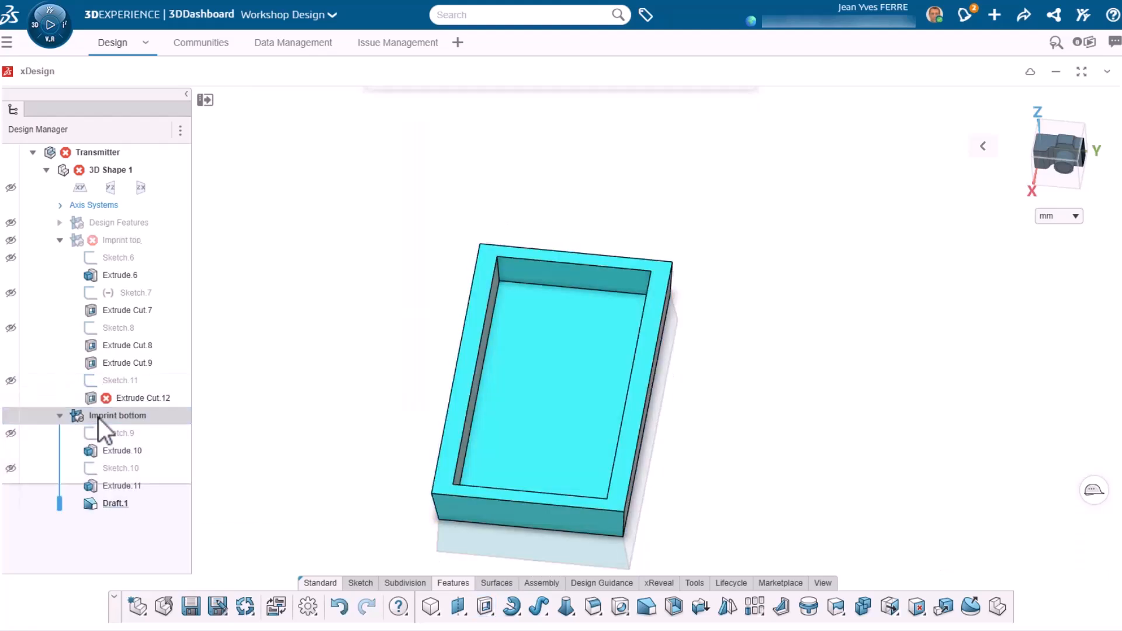
left_click(112, 382)
left_click(119, 398, "ctrl")
left_click_drag(118, 398, 110, 513)
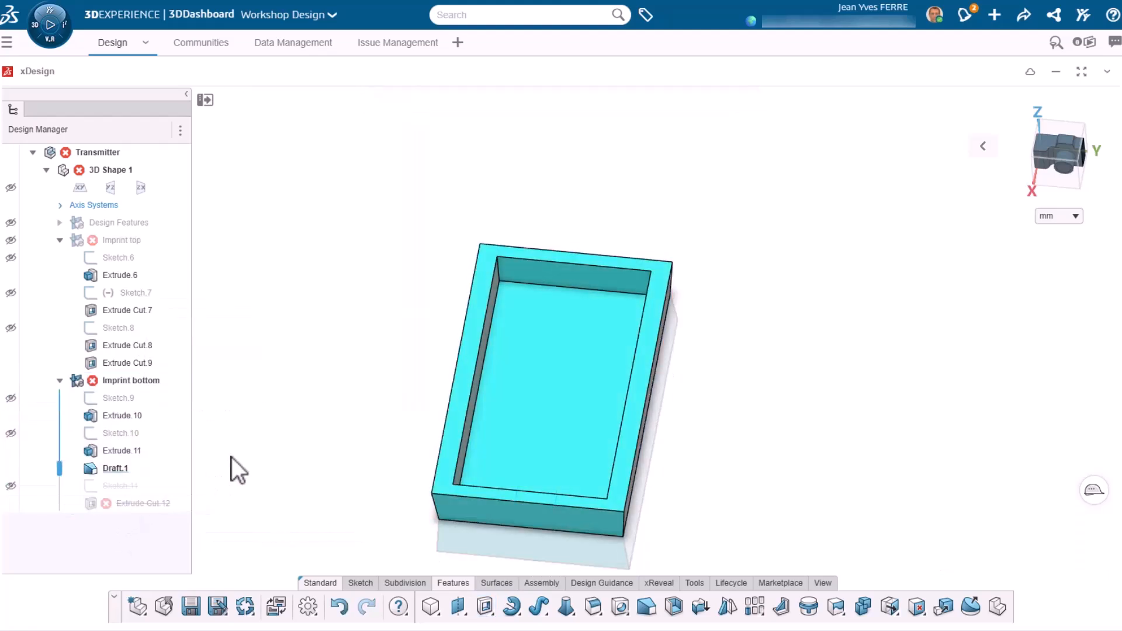
left_click_drag(60, 468, 60, 504)
Edit the relocated 1.5 mm cut in Imprint bottom, check its advanced options with Auto-merge on, and apply it.
left_click(128, 504)
middle_click_drag(388, 449, 410, 409)
scroll(556, 466, "up", 4)
left_click(236, 386)
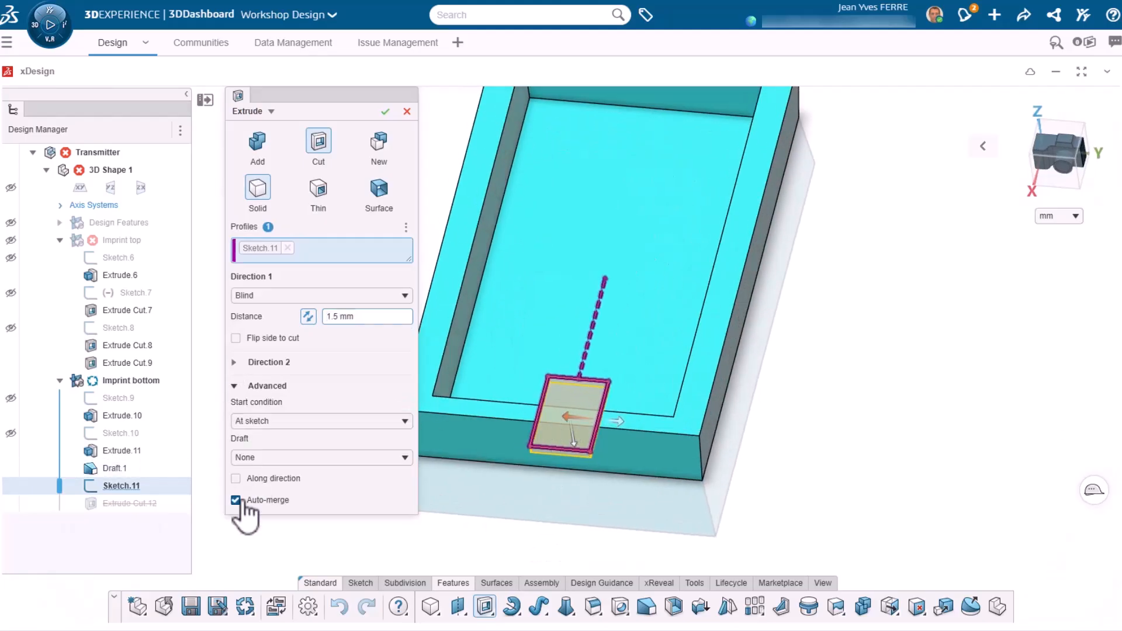
left_click(387, 111)
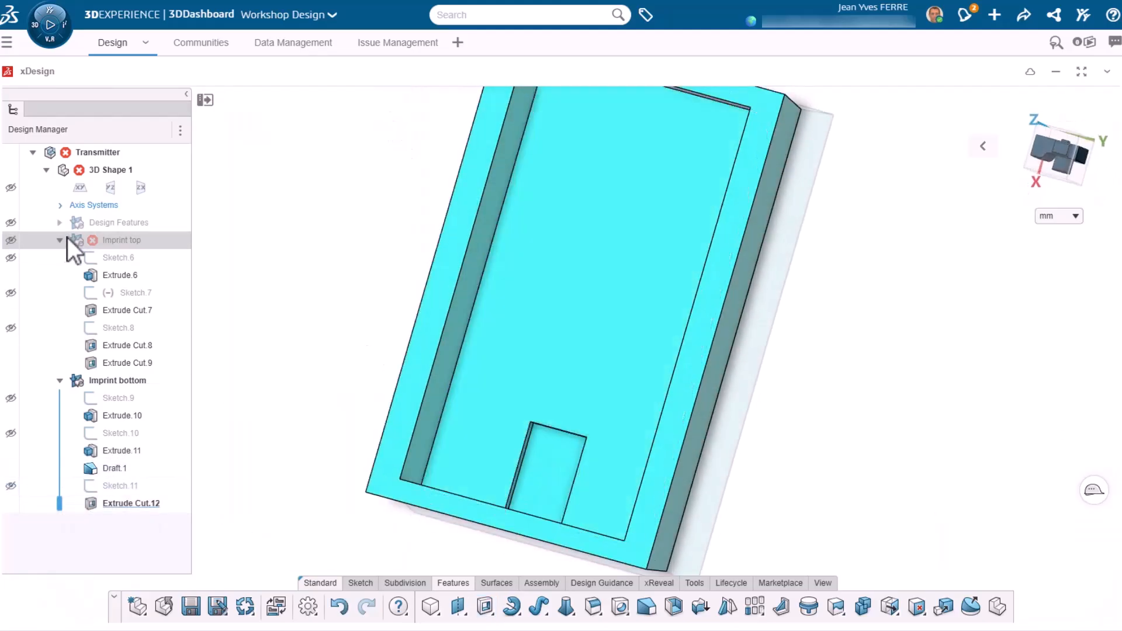
Show the Imprint top set, then reopen its Extrude Cut.7 and reapply it.
left_click(10, 240)
double_click(131, 311)
left_click(388, 111)
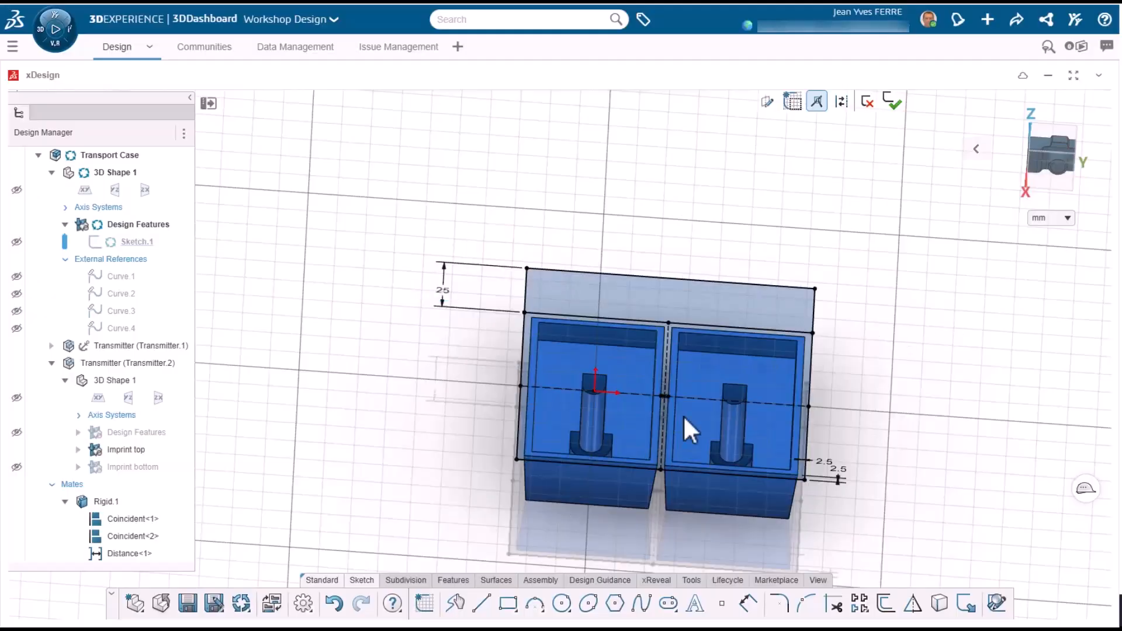
Extrude the Transport Case sketch as a blind solid, reversing the direction so that it encloses both transmitter imprints.
middle_click_drag(683, 415, 833, 418)
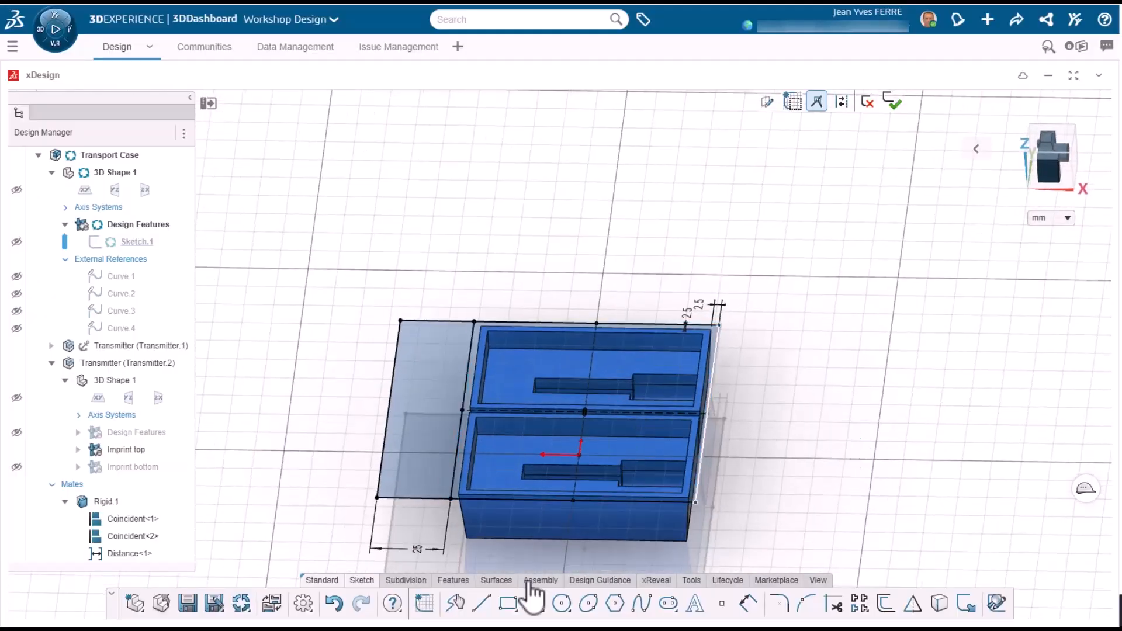
left_click(453, 580)
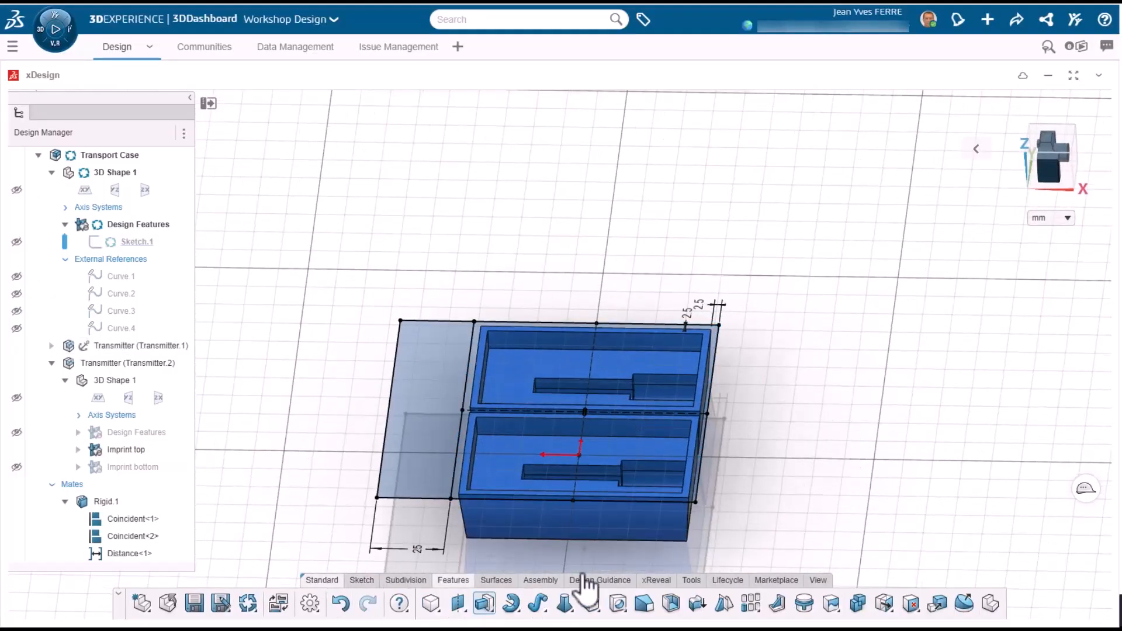
left_click(484, 603)
left_click(310, 317)
scroll(654, 489, "down", 2)
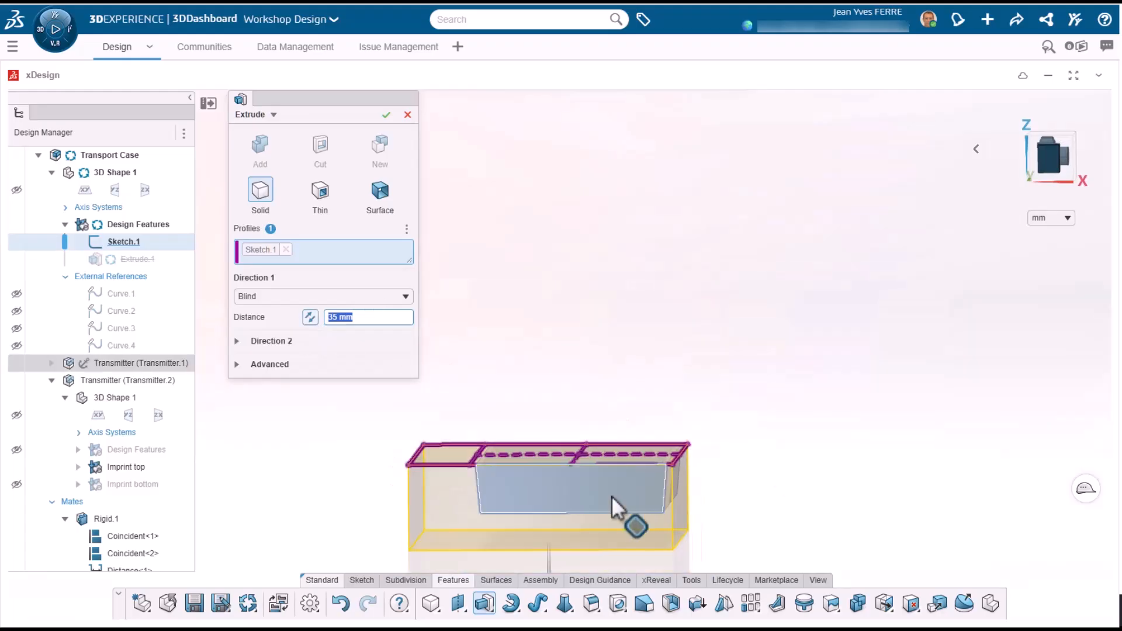
middle_click_drag(653, 489, 564, 463)
scroll(563, 463, "up", 2)
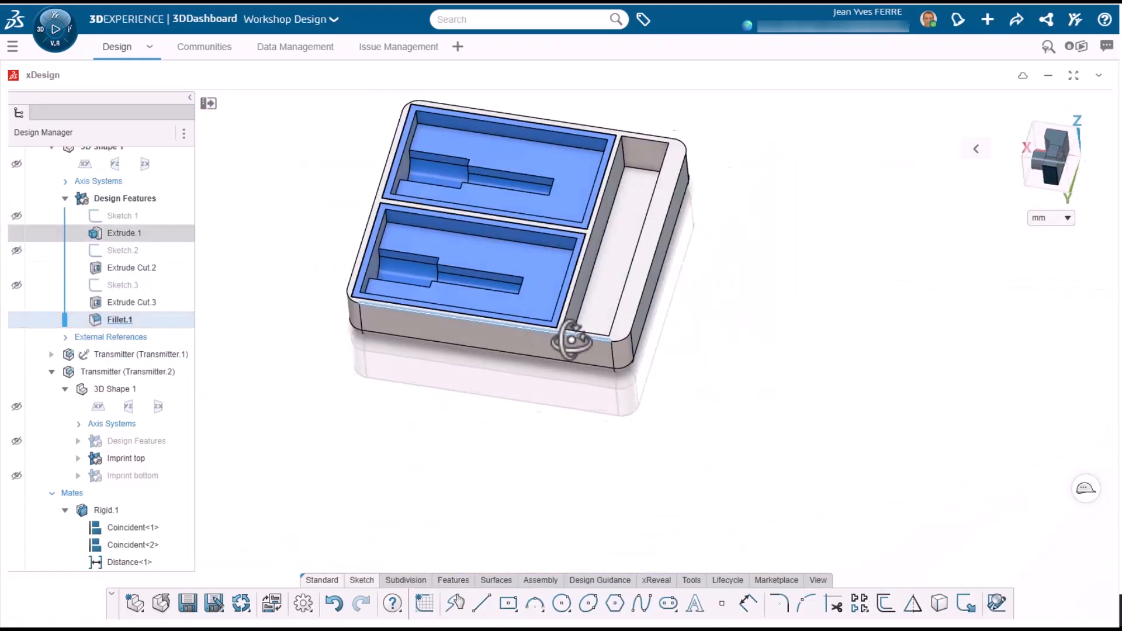
Examine the filleted case and the imprint pockets of both transmitters from several angles.
scroll(571, 338, "up", 3)
middle_click_drag(515, 242, 573, 308)
scroll(614, 340, "down", 2)
middle_click_drag(588, 373, 586, 481)
scroll(586, 481, "up", 3)
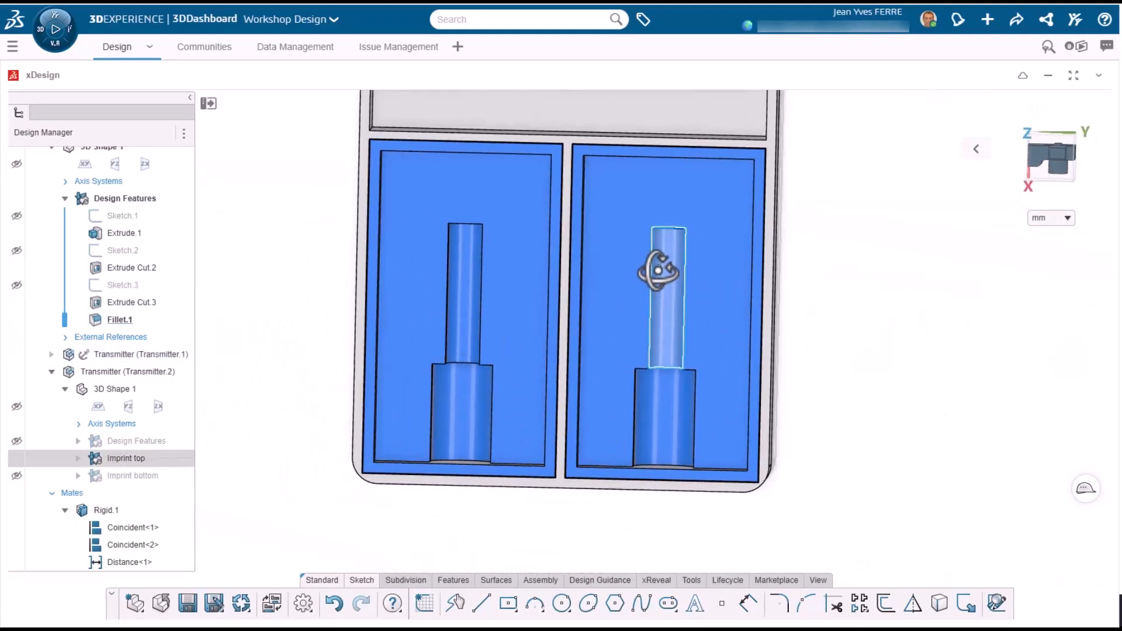
middle_click_drag(892, 338, 826, 359)
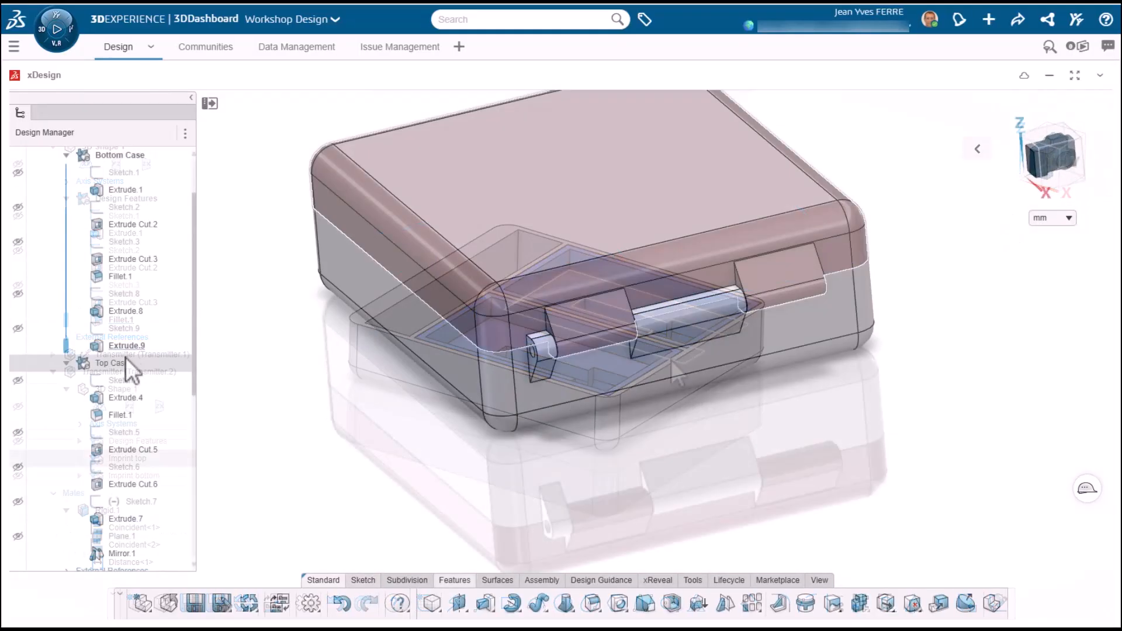
Mirror the small hinge lug of the Bottom Case (Extrude.9) across Plane.1.
left_click(125, 349)
left_click(123, 536, "ctrl")
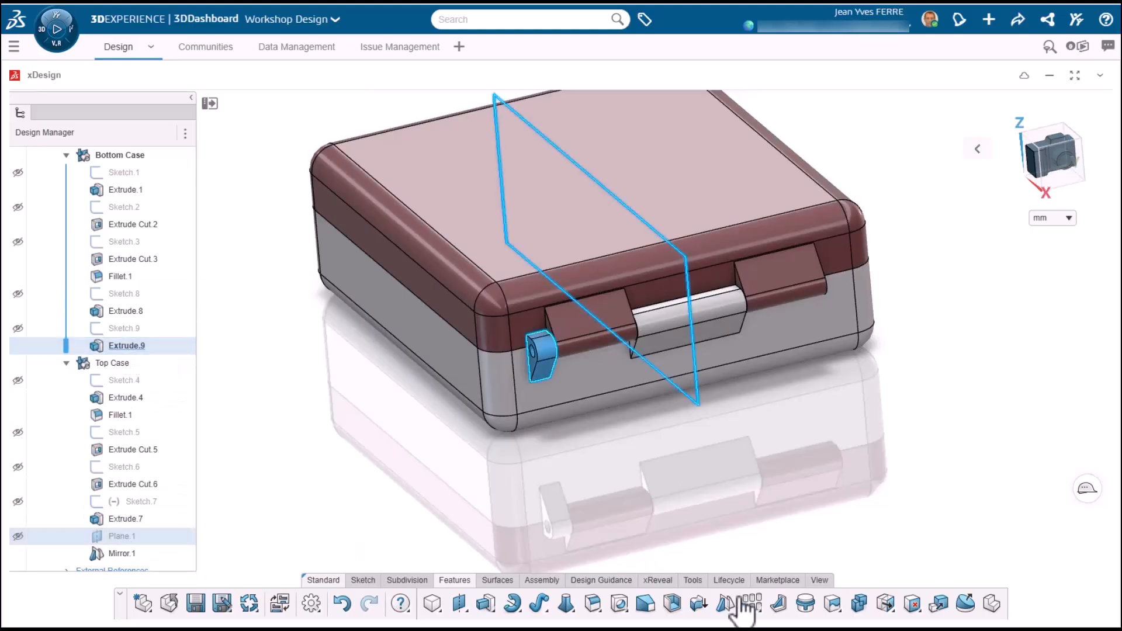
left_click(725, 608)
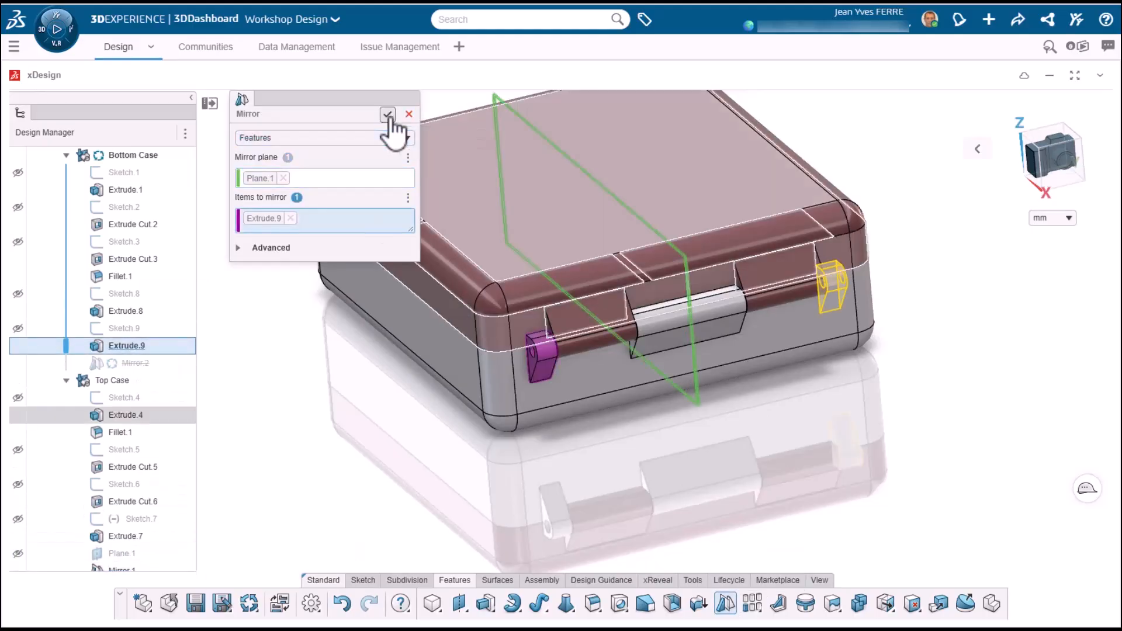
left_click(388, 116)
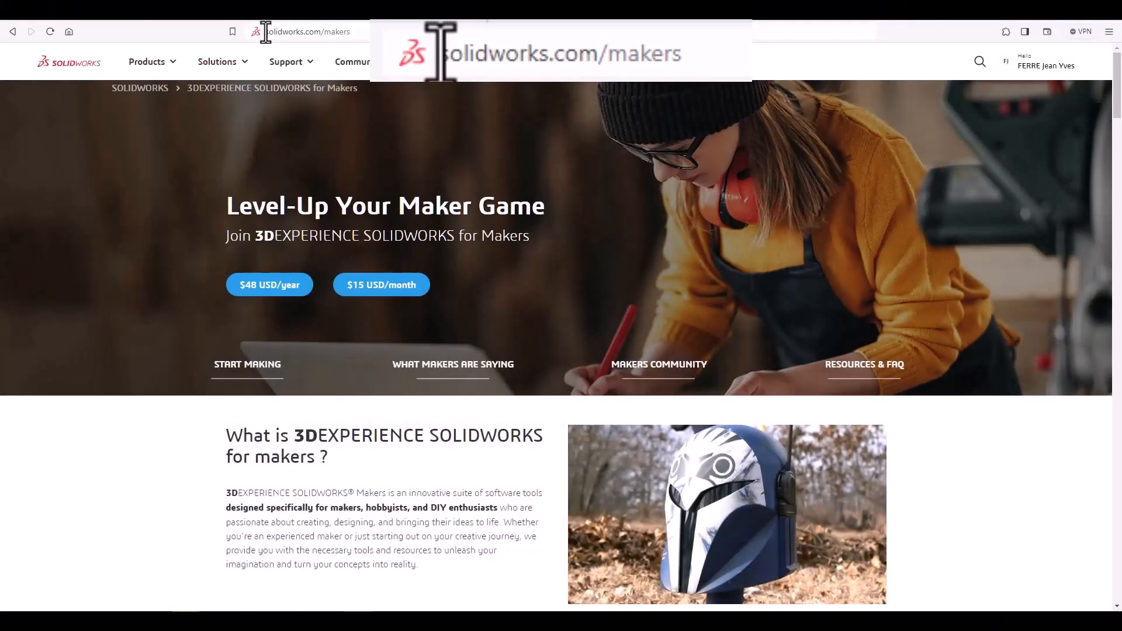
Switch to the browser and read the SOLIDWORKS for Makers page, covering the subscription options, included apps, community posts and help resources.
mouse_move(284, 66)
scroll(551, 310, "down", 10)
scroll(553, 318, "down", 5)
scroll(553, 318, "up", 5)
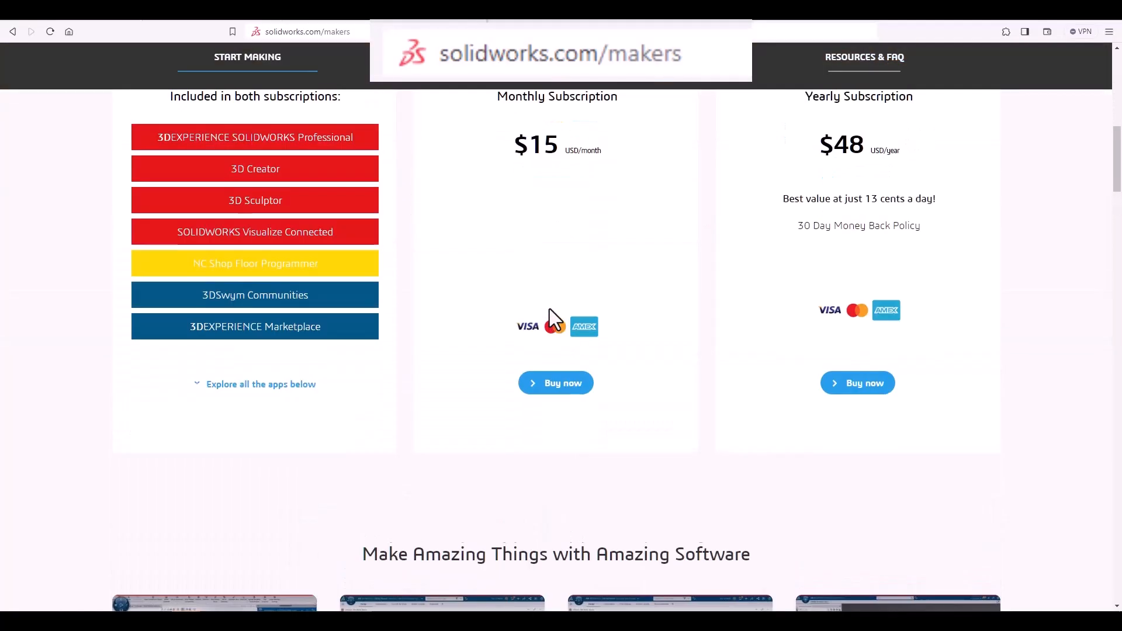
scroll(853, 263, "up", 2)
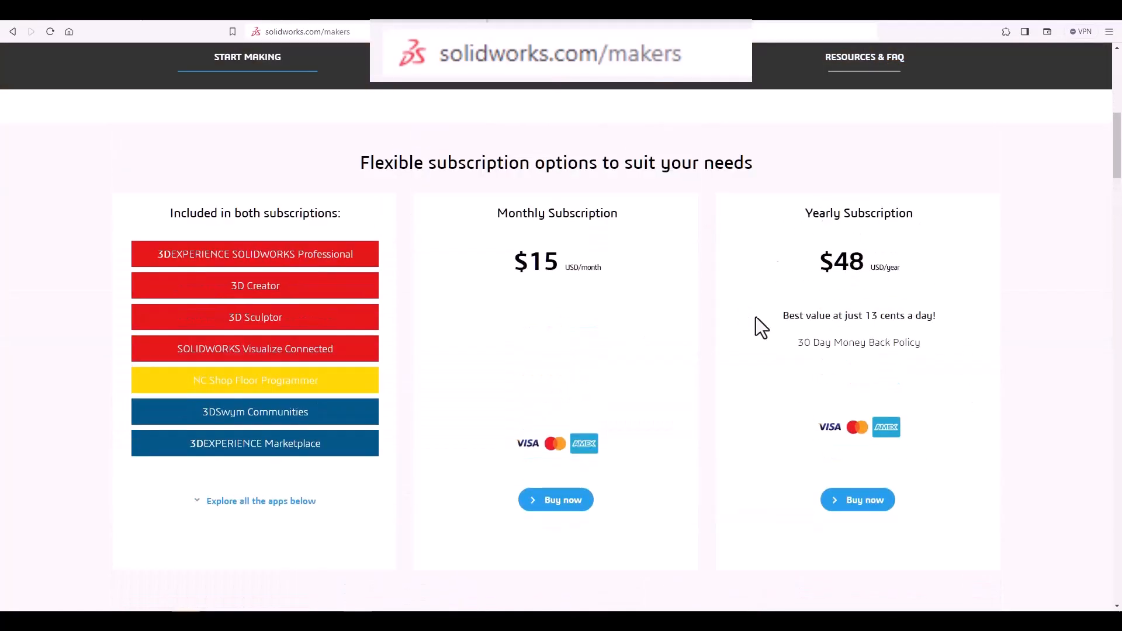
scroll(880, 363, "down", 18)
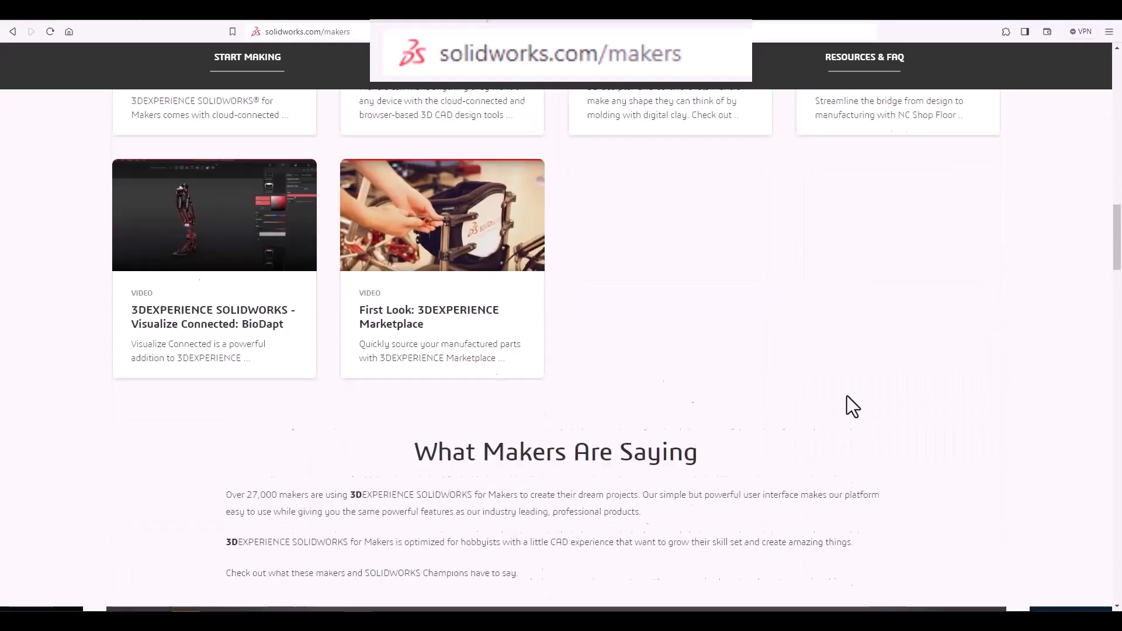
scroll(845, 395, "down", 18)
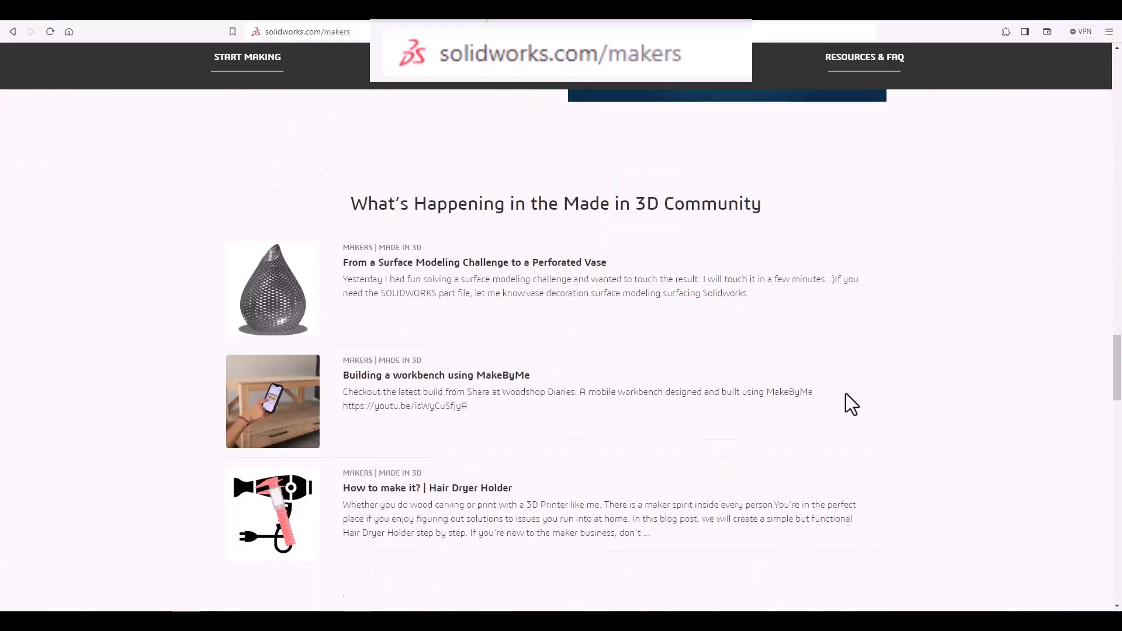
scroll(846, 394, "down", 15)
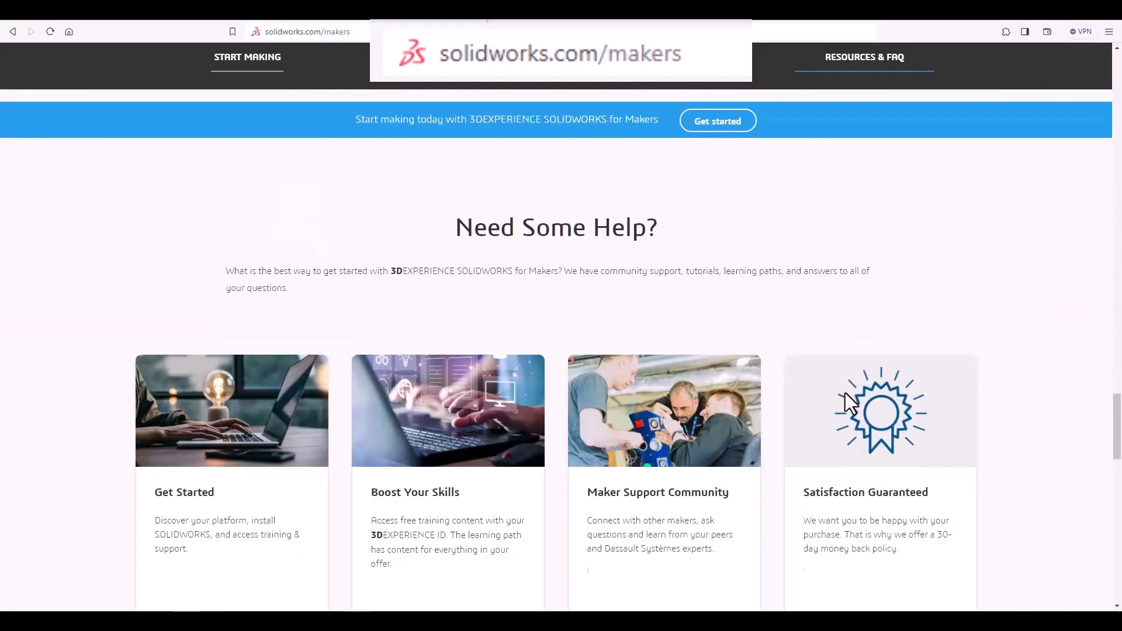